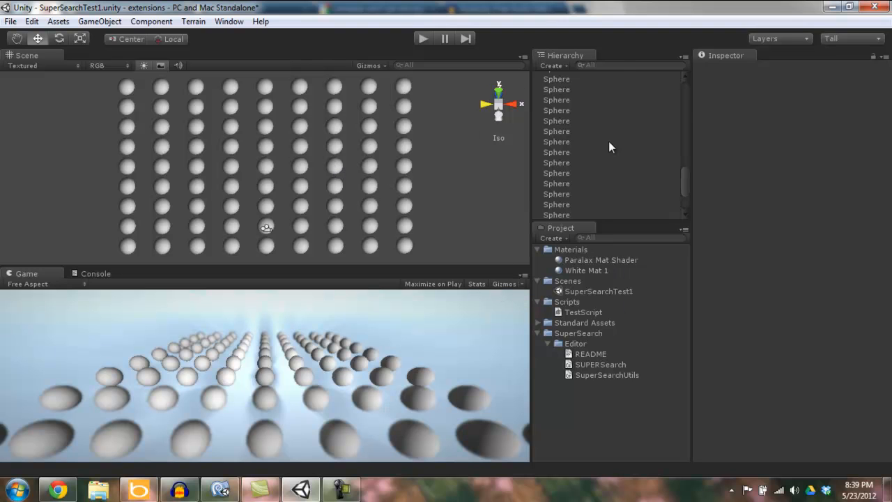
Search the Hierarchy for objects using "TestScript", then clear the search
left_click(610, 67)
type("Test")
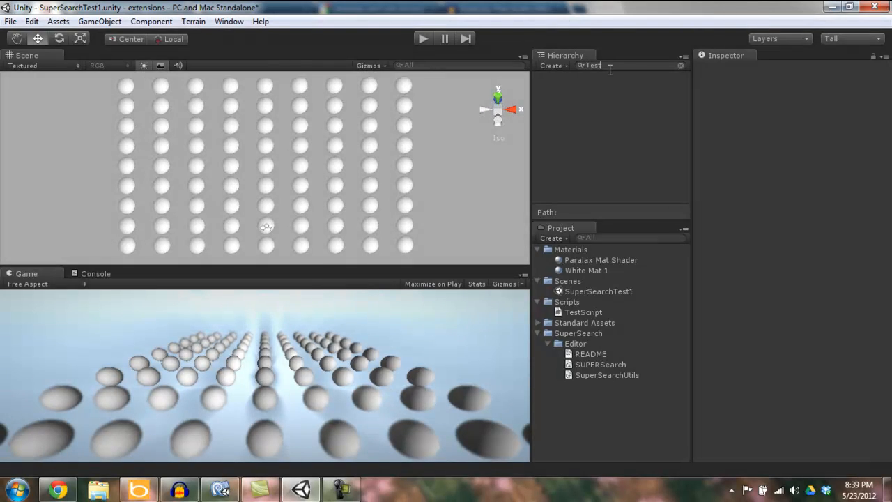
type("Script")
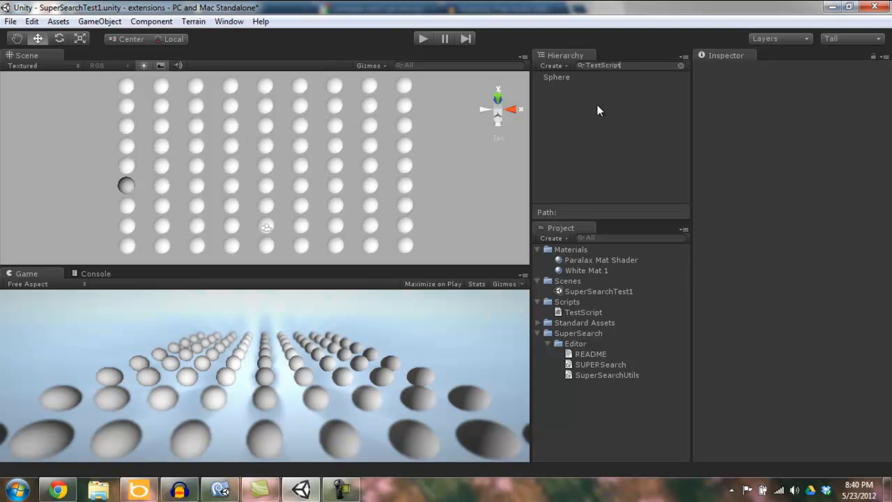
left_click(680, 66)
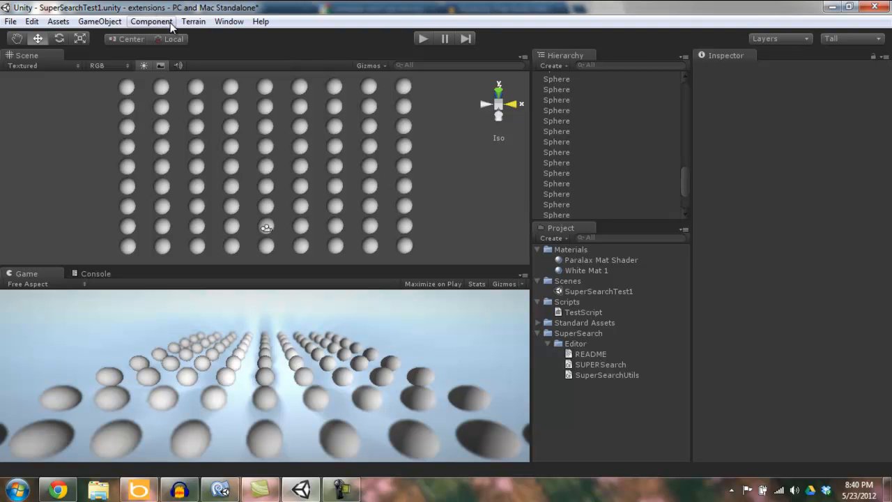
Open the SUPERSearch extension window
left_click(229, 21)
left_click(268, 91)
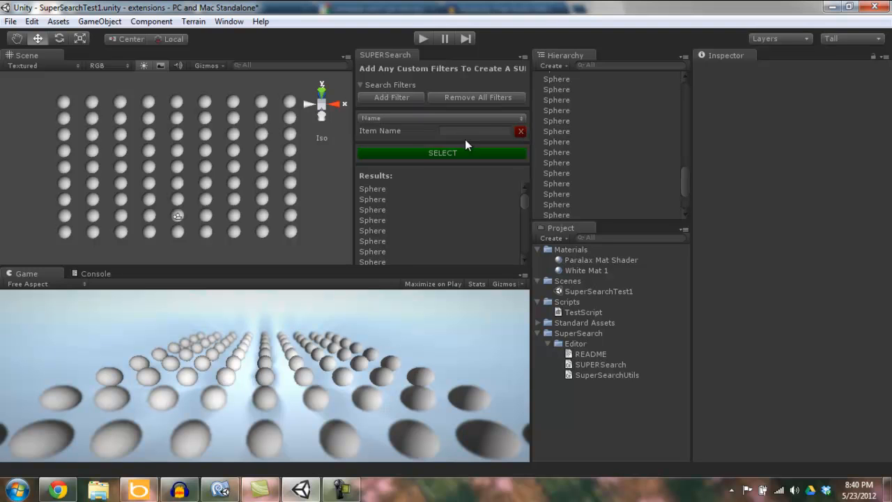
Add two more search filters in SUPERSearch, setting the first filter's type to Component and the last one's to Material
left_click(410, 100)
left_click(408, 98)
left_click(420, 119)
left_click(419, 147)
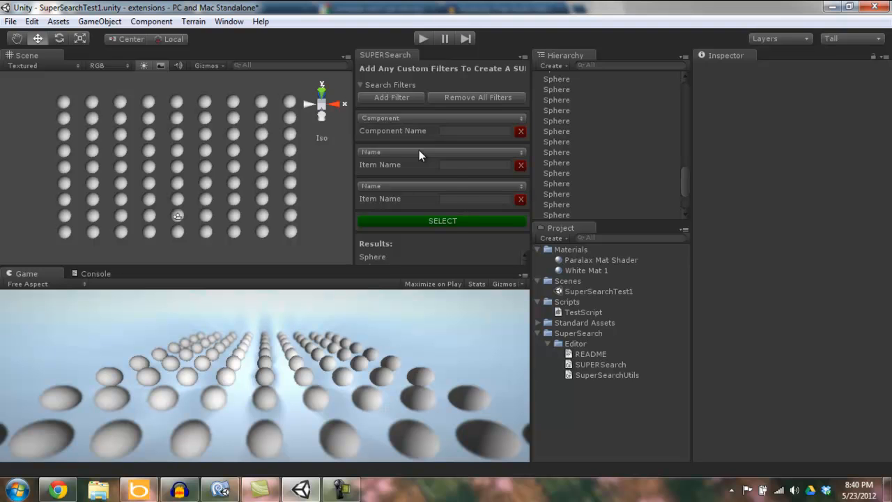
left_click(419, 152)
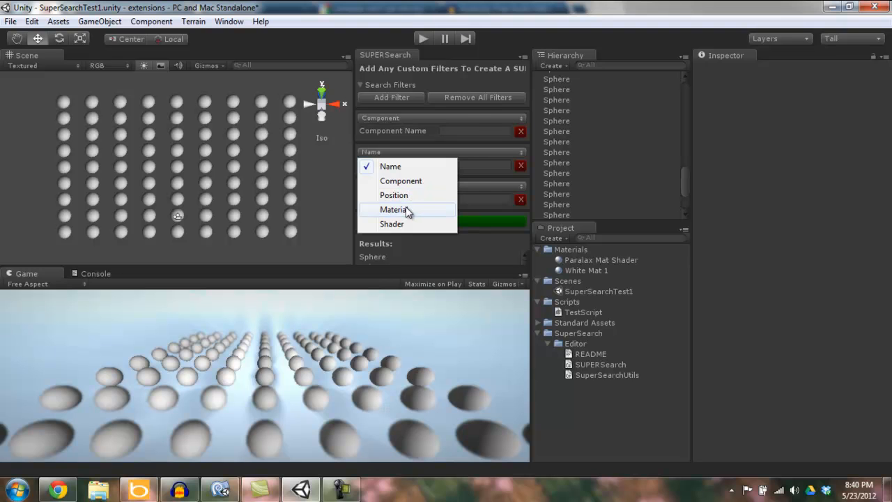
left_click(481, 188)
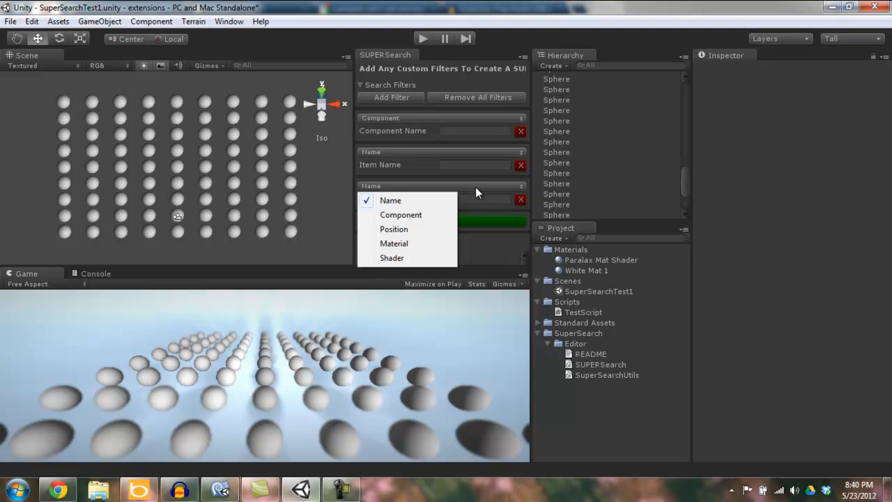
left_click(399, 245)
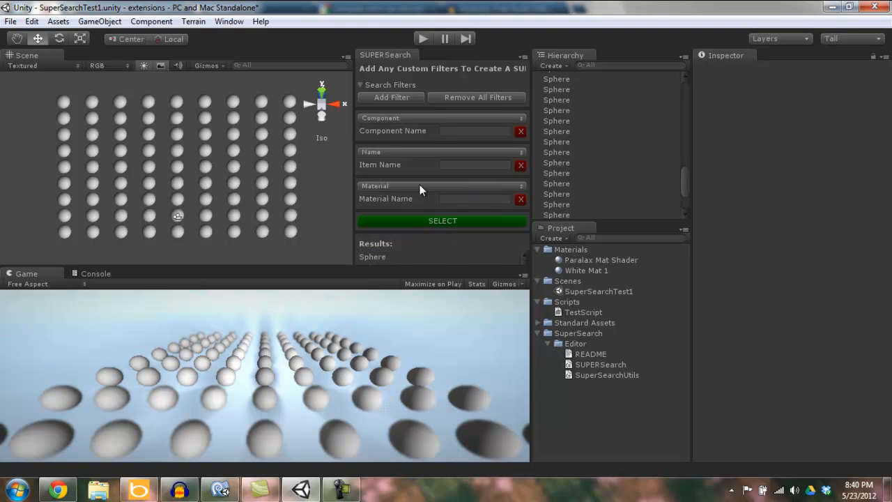
Replace all search filters with a single Component filter for "test" and select the matching object
left_click(474, 100)
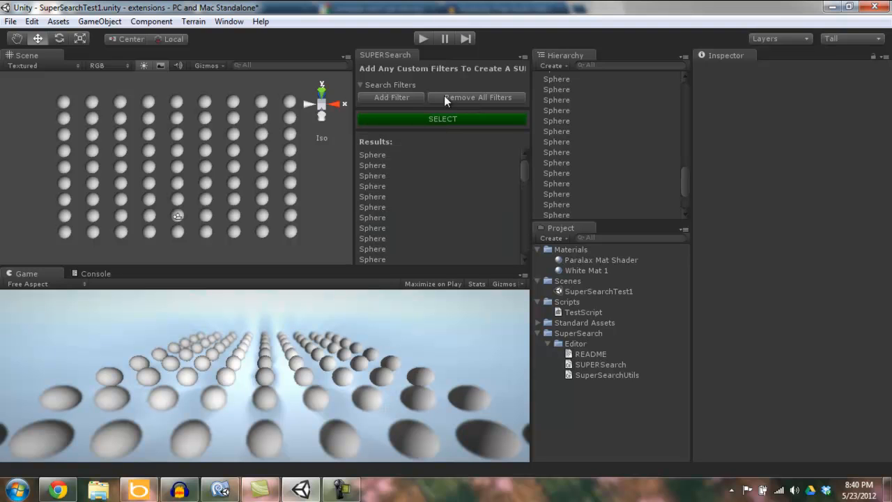
left_click(416, 96)
left_click(417, 120)
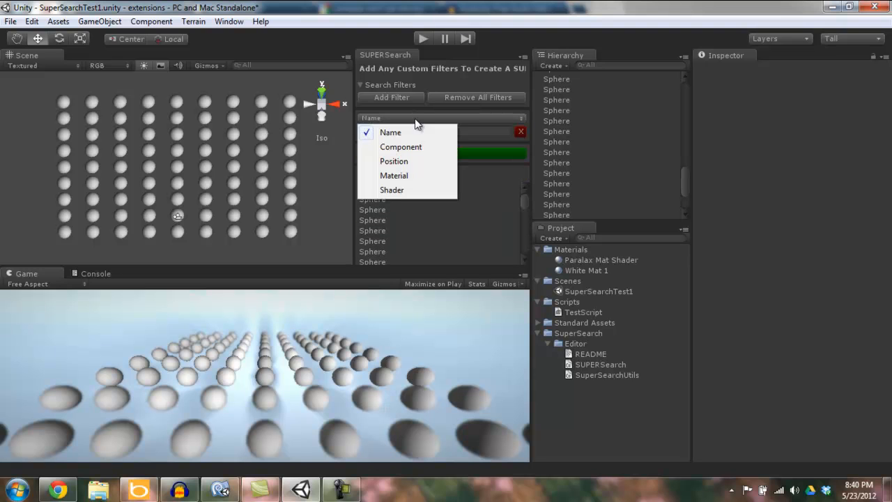
left_click(416, 148)
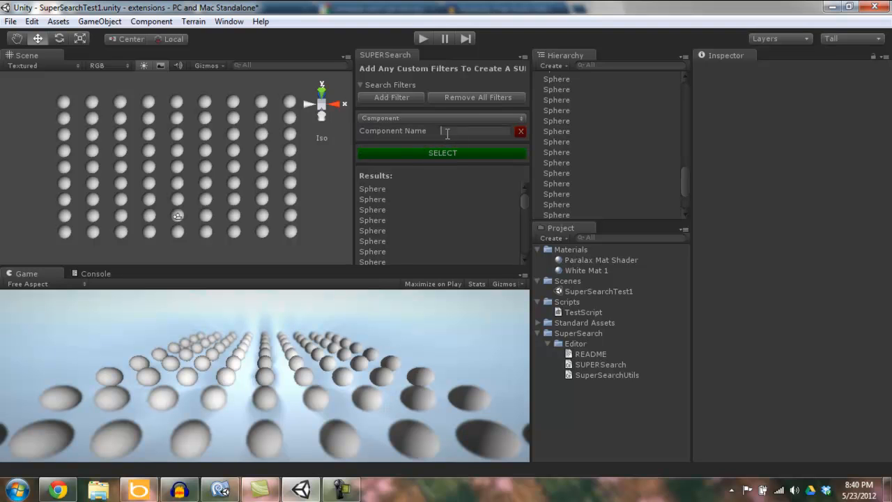
type("test")
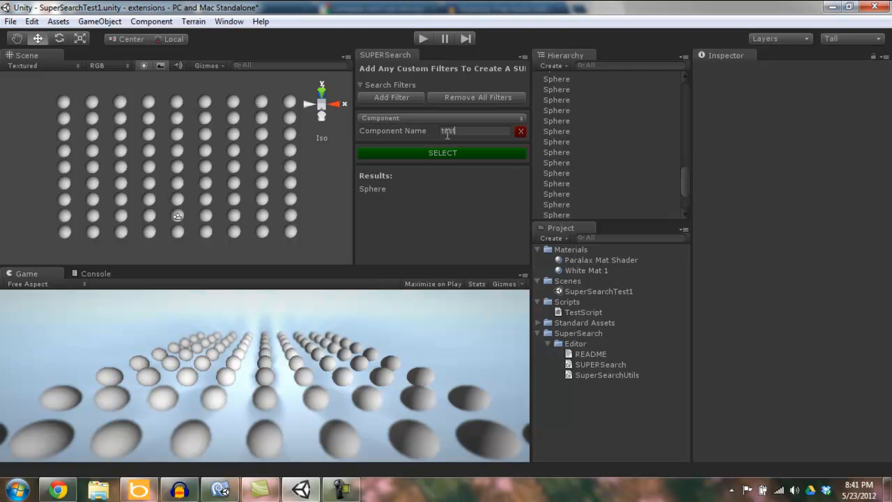
left_click(424, 151)
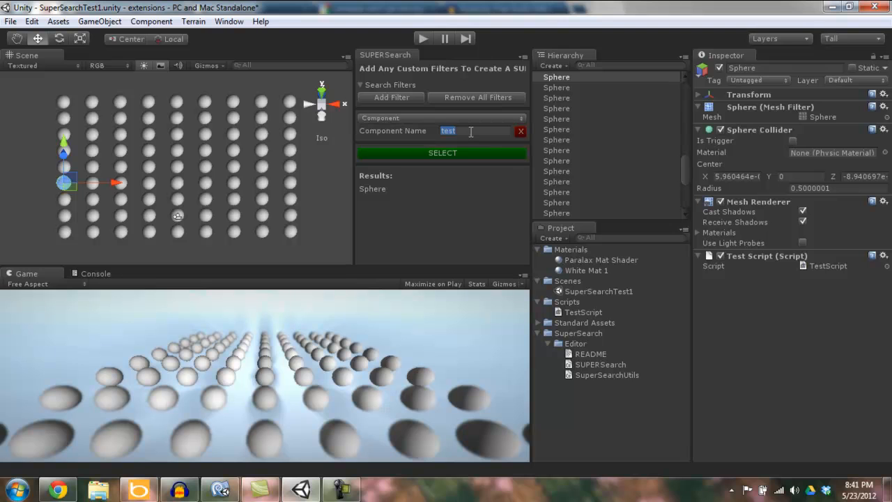
Change the search filter to Material with the name "Whit" and select the matching sphere
key("BackSpace")
type("Whit")
left_click(457, 118)
left_click(395, 176)
left_click(403, 155)
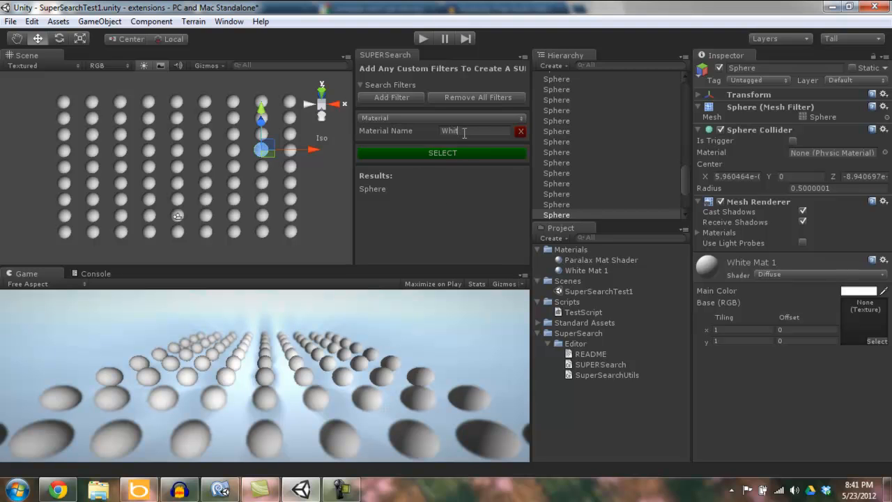
Check the Paralax Mat Shader material, then filter by Shader name "p" and select the matching sphere
left_click(586, 260)
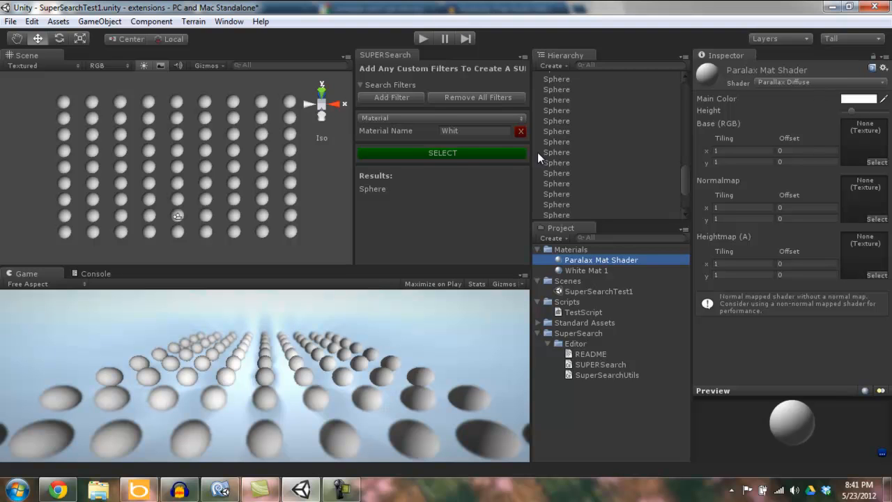
left_click(441, 118)
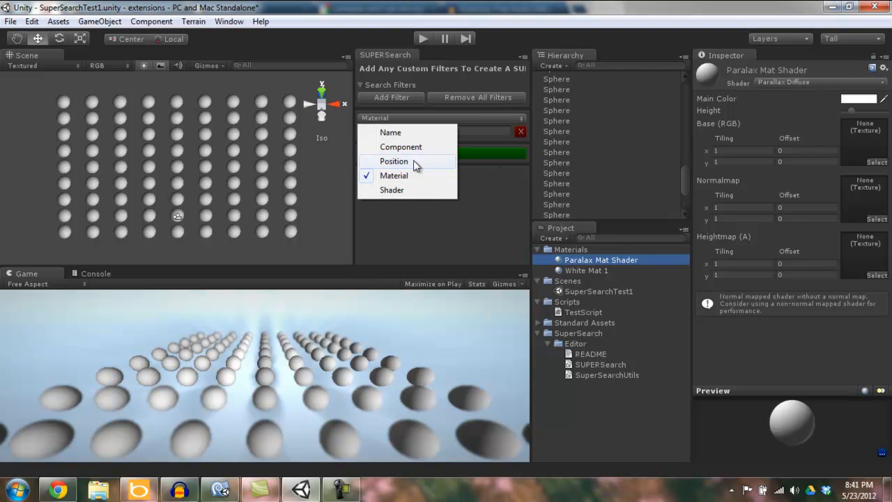
left_click(392, 190)
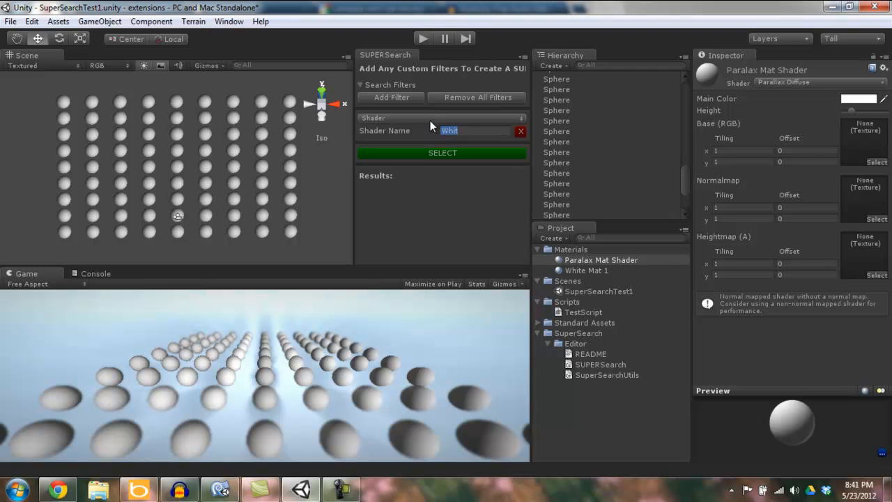
type("p")
left_click(440, 152)
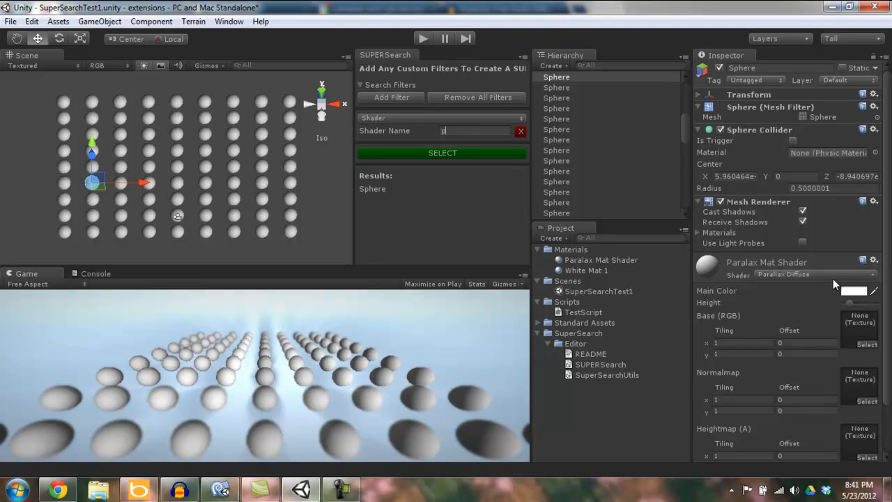
left_click(344, 165)
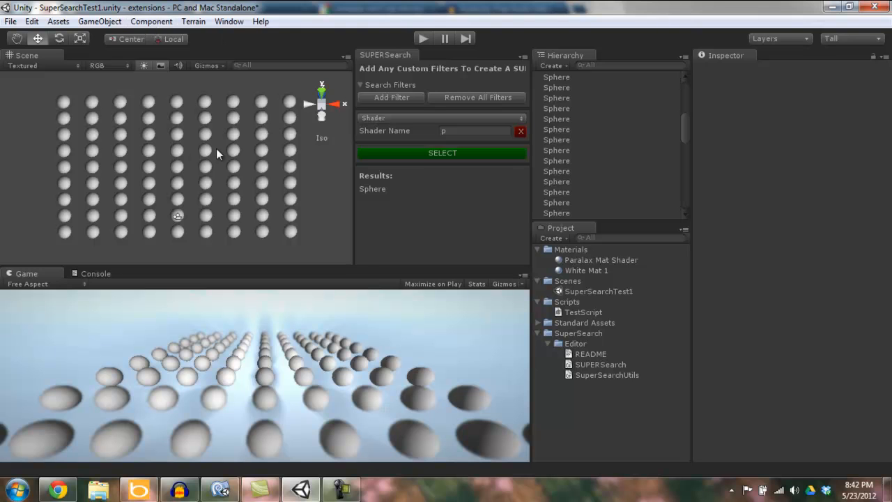
left_click(151, 22)
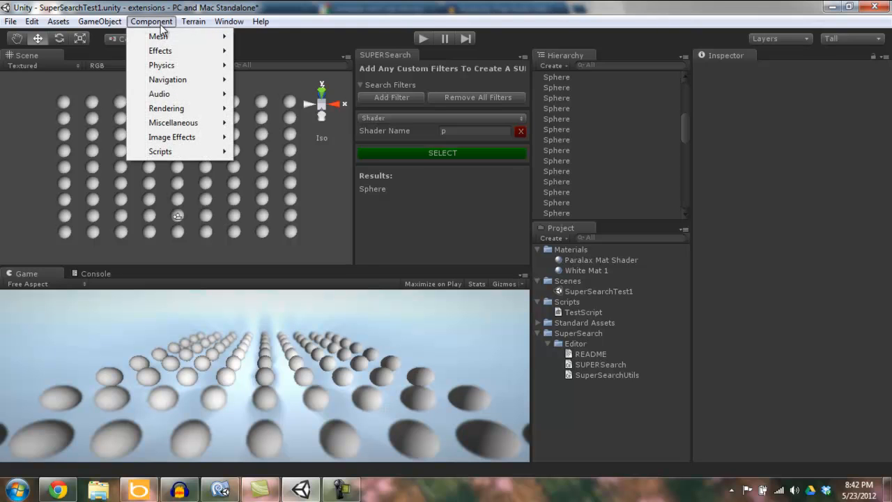
left_click(368, 195)
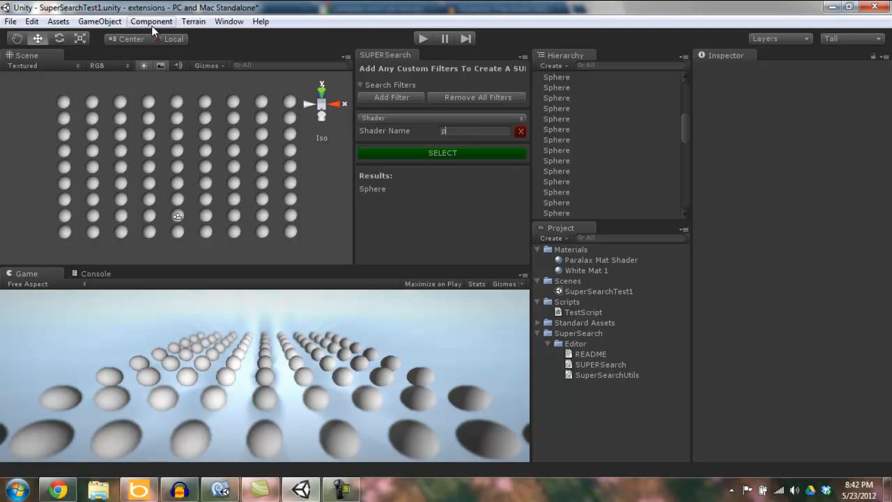
Replace the Sphere Collider on the sphere in the eighth column, fourth row with a Capsule Collider, then deselect it
left_click(262, 149)
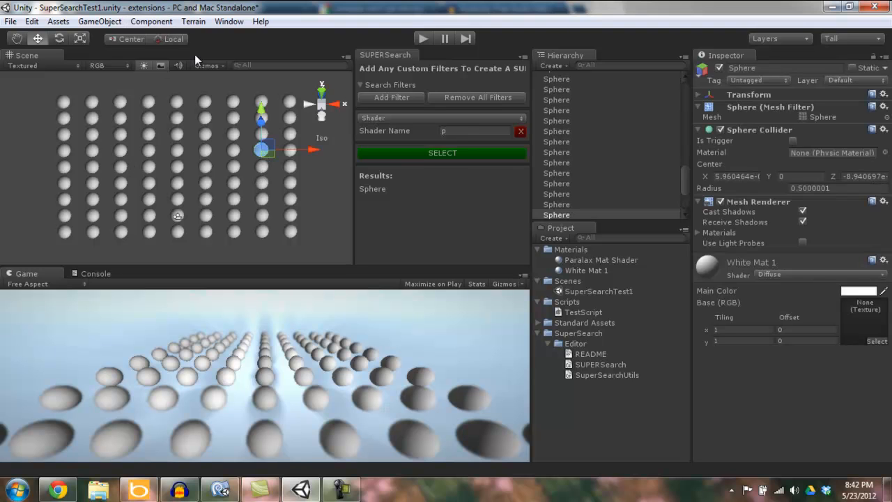
left_click(161, 24)
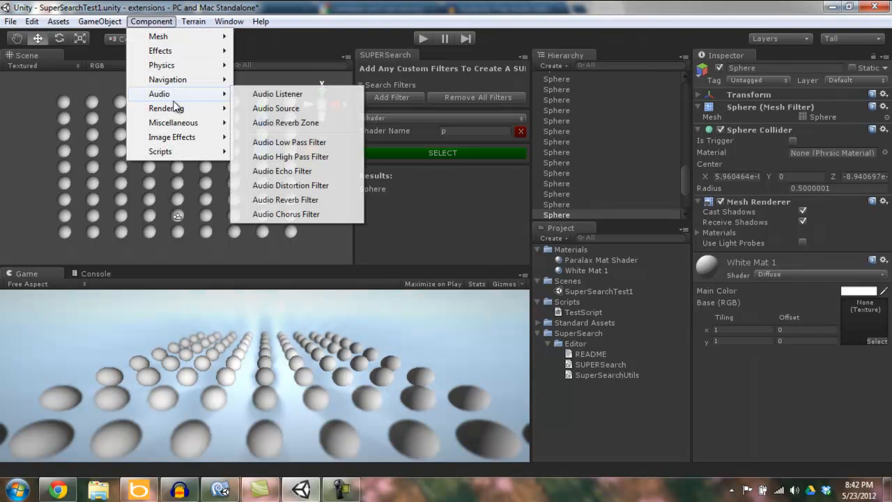
mouse_move(174, 127)
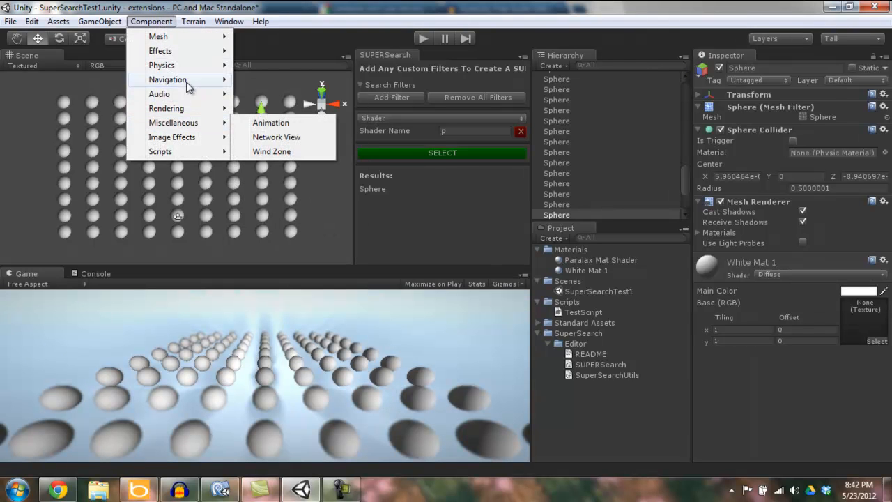
mouse_move(177, 68)
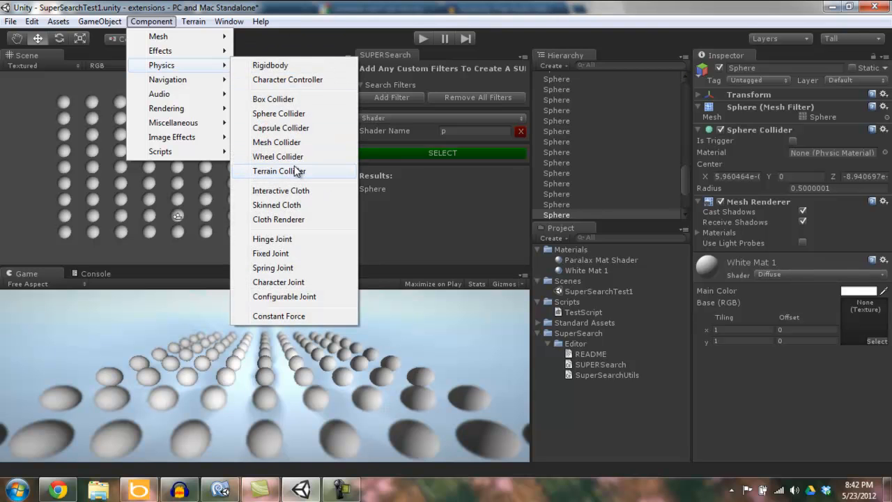
left_click(295, 127)
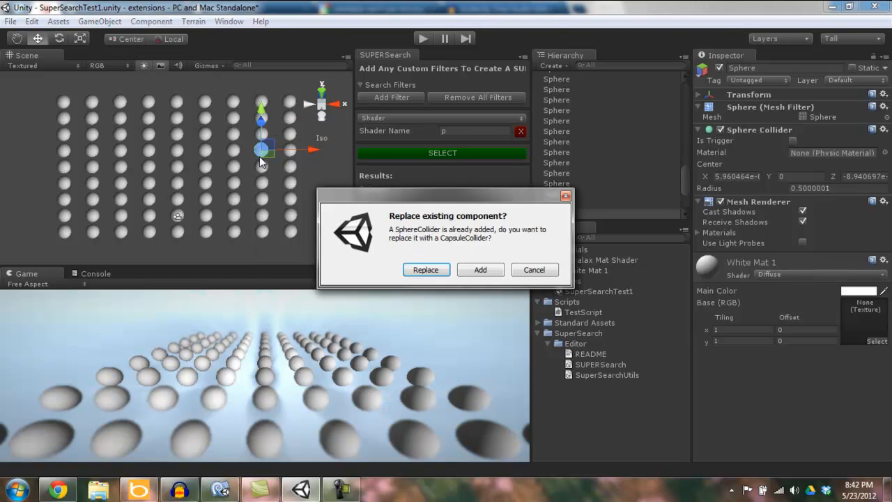
left_click(427, 271)
left_click(270, 261)
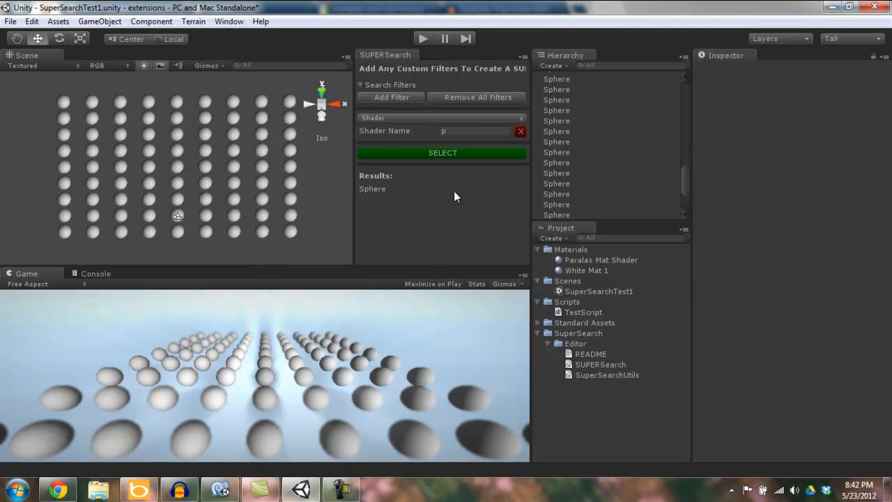
Change the search filter to Component with the name "boxc" and select the matching sphere
left_click(448, 119)
left_click(390, 147)
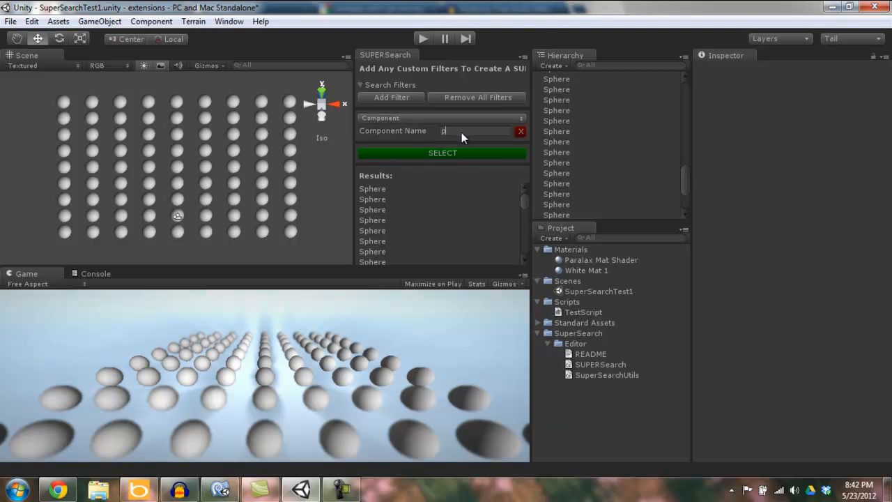
type("col")
key("BackSpace")
key("BackSpace")
key("BackSpace")
type("bo")
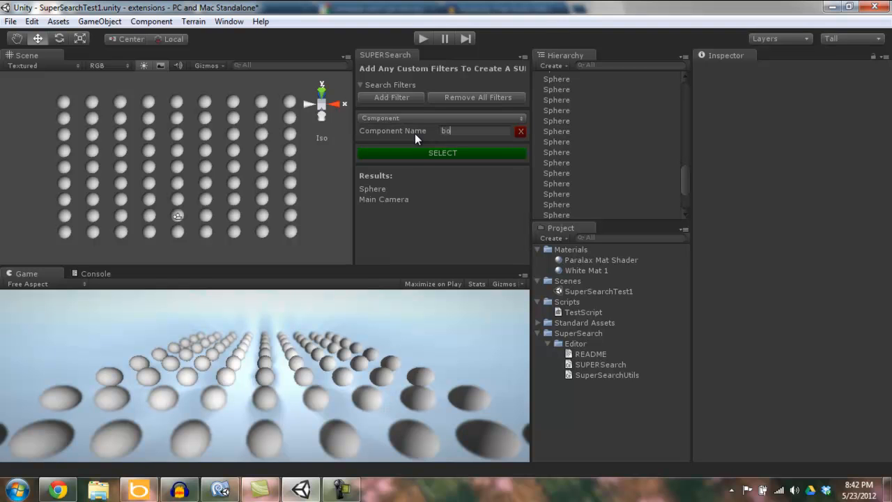
type("xc")
left_click(410, 152)
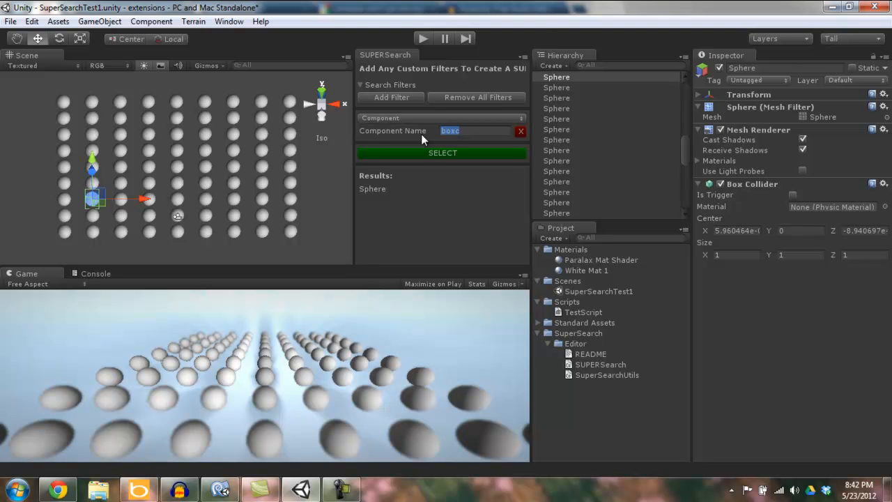
Select the sphere whose component name matches "na", then the one matching "cap"
type("na")
left_click(404, 154)
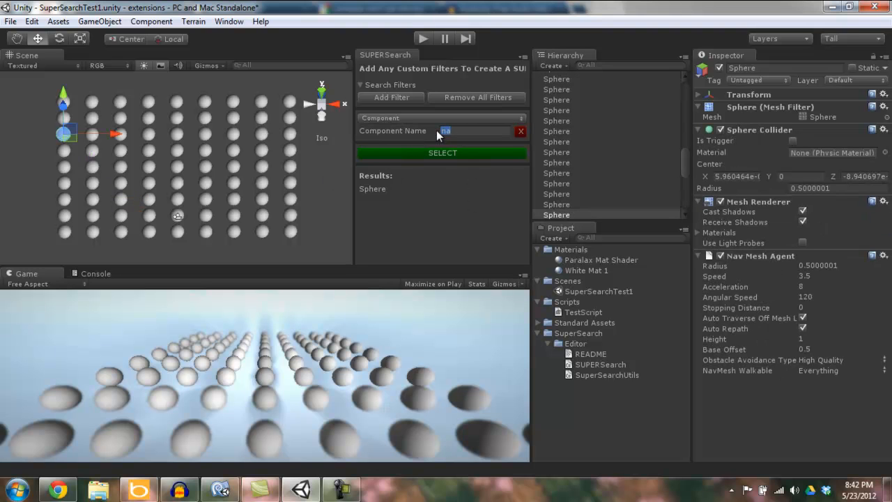
type("cap")
left_click(470, 153)
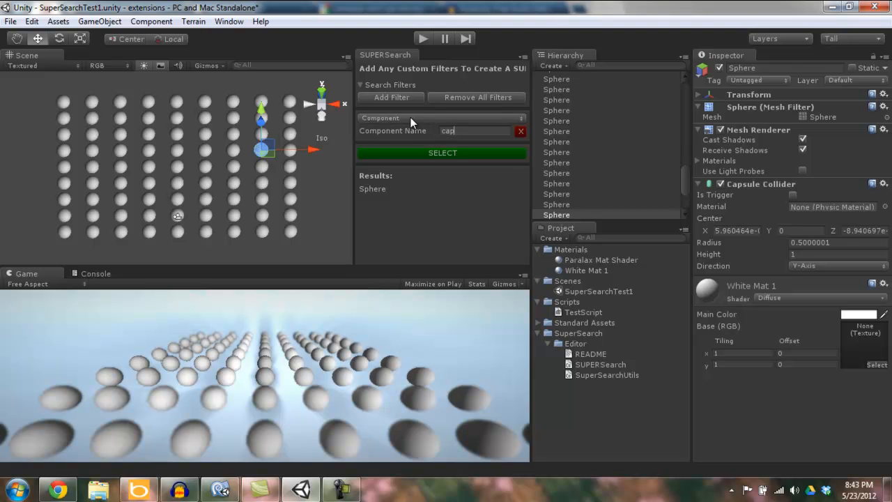
Select all objects whose component name matches "box", then select only the Main Camera to inspect its components
left_click_drag(473, 135, 432, 133)
type("box")
left_click(398, 154)
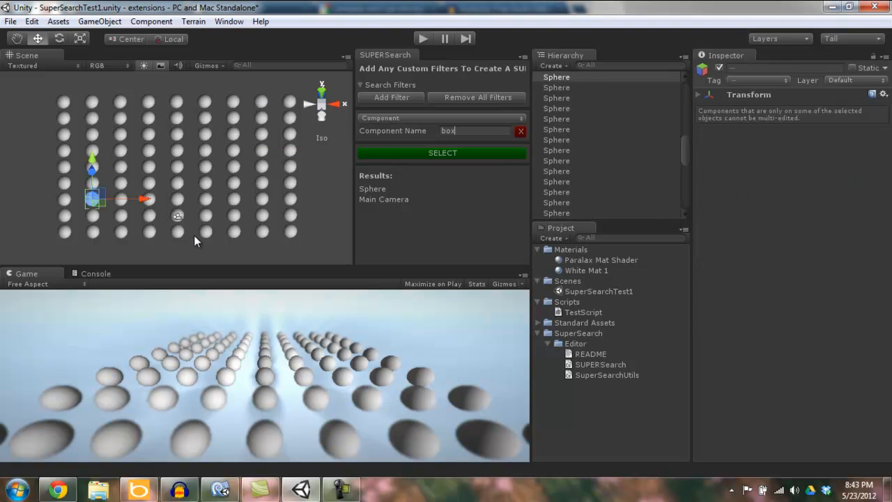
left_click(179, 216)
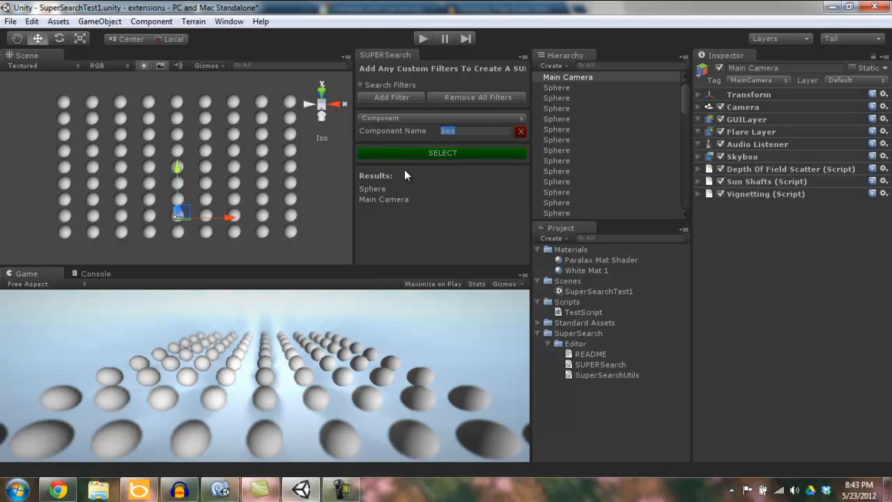
Add a Name filter with "sph" alongside the "box" component filter and select the matching sphere
left_click(397, 98)
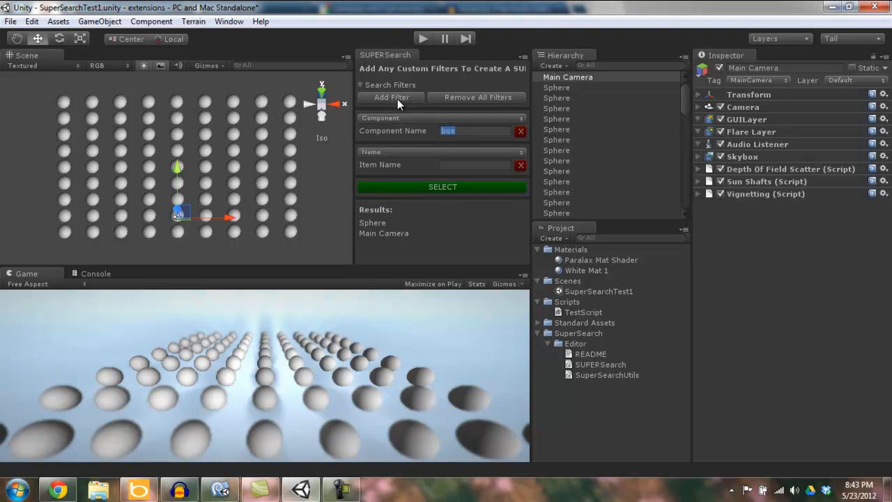
left_click(476, 165)
type("sph")
left_click(387, 187)
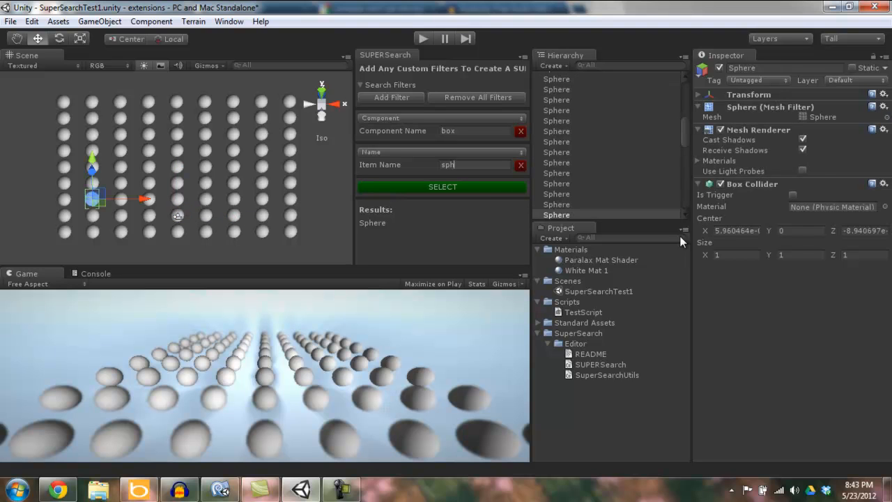
Set the first component filter to "c", change the second filter to Component with "ps", and select the matching sphere
left_click(457, 131)
type("c")
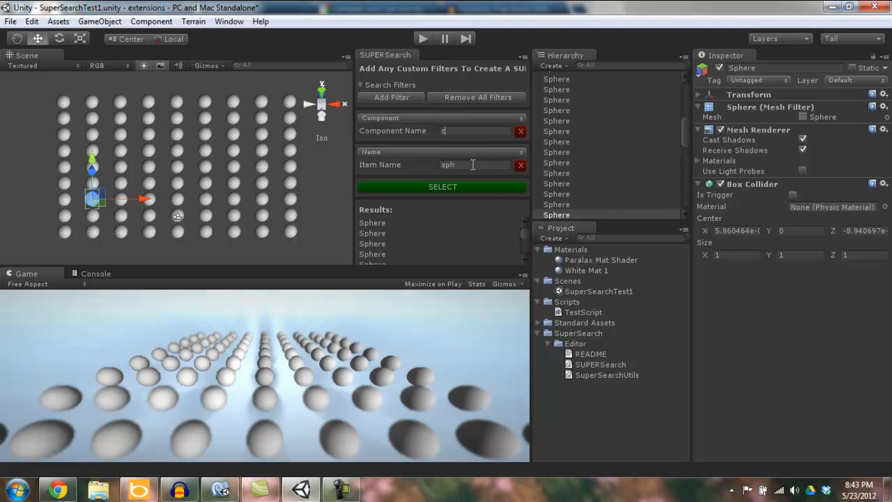
left_click(420, 163)
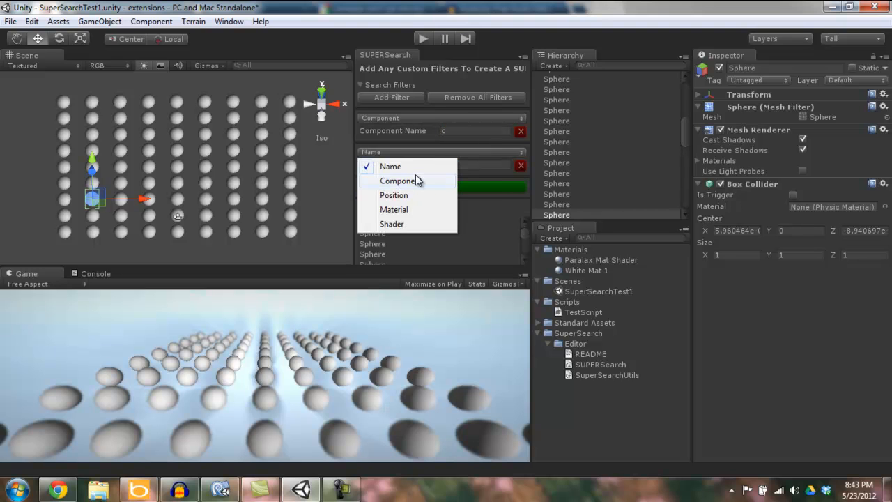
left_click(401, 181)
left_click(465, 165)
type("sph")
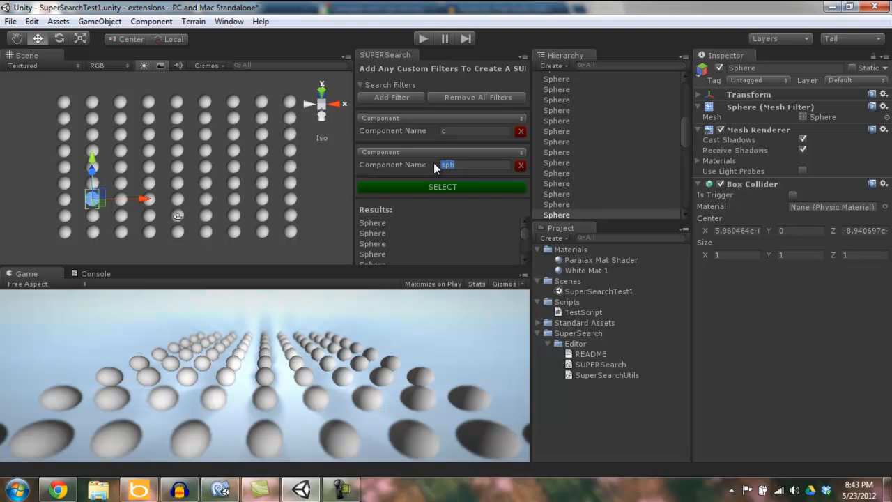
type("s")
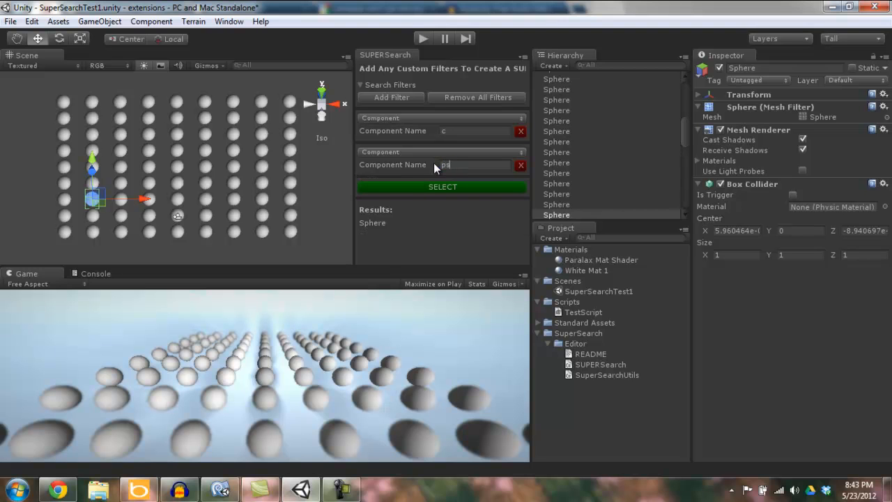
left_click(435, 187)
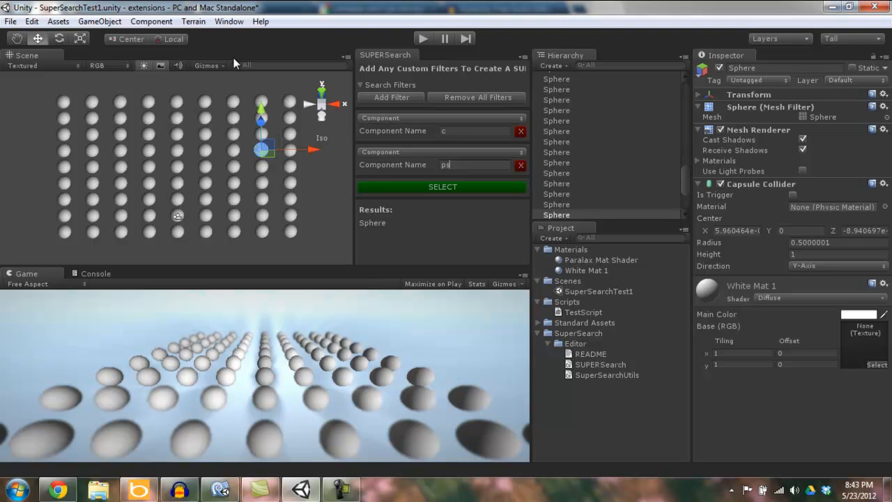
Open the recent AngryBots project and load its AngryBots scene
left_click(10, 21)
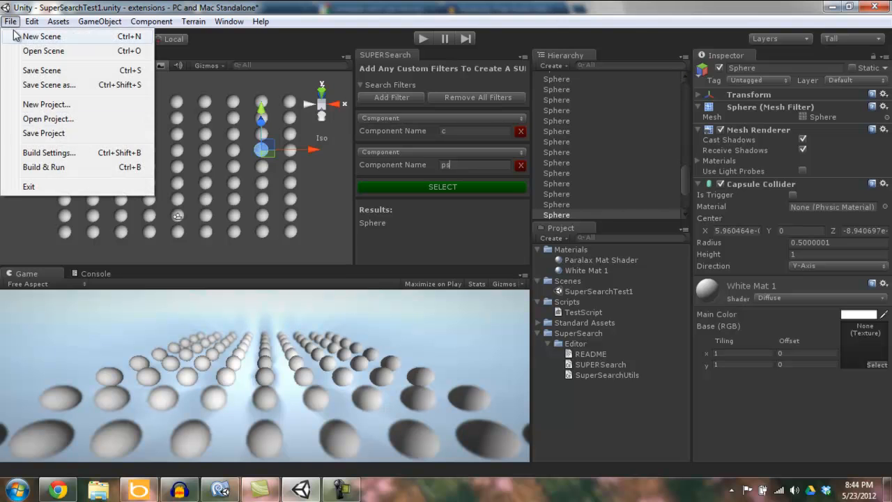
left_click(44, 119)
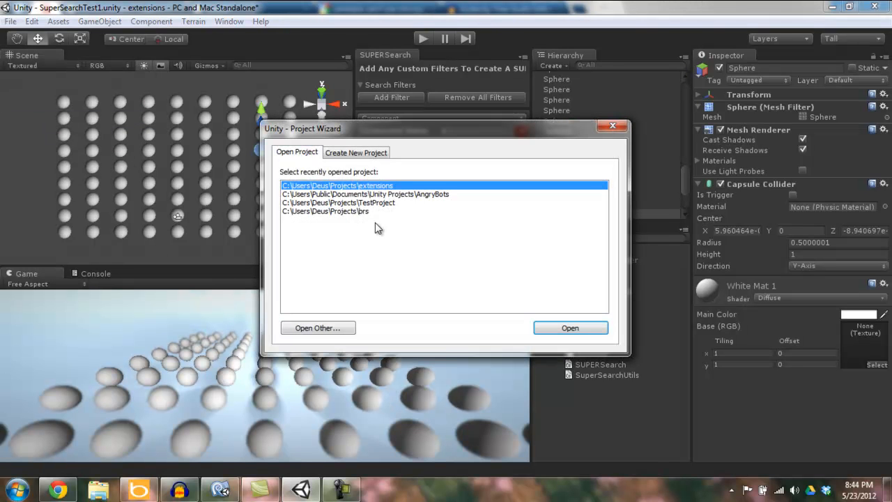
left_click(391, 195)
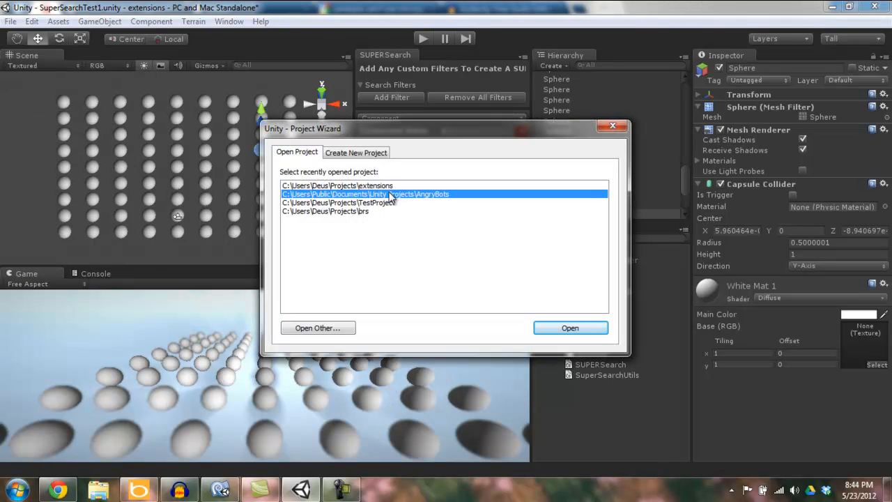
left_click(582, 330)
left_click(480, 268)
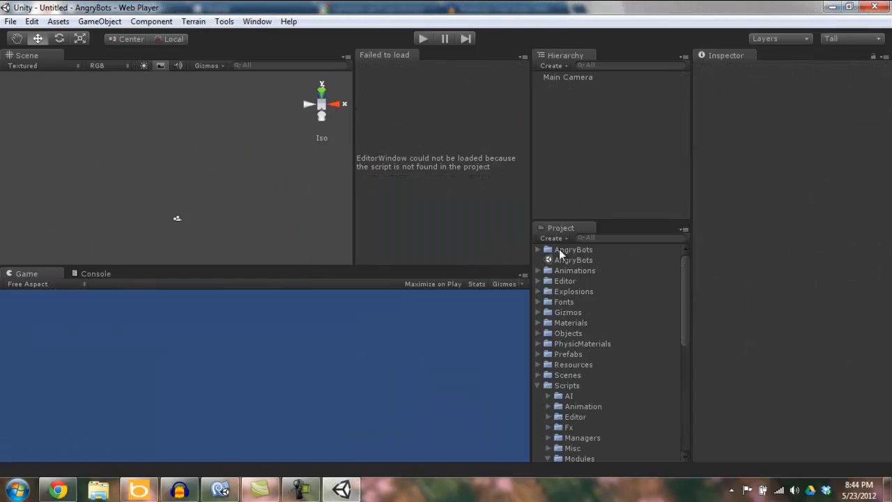
double_click(572, 260)
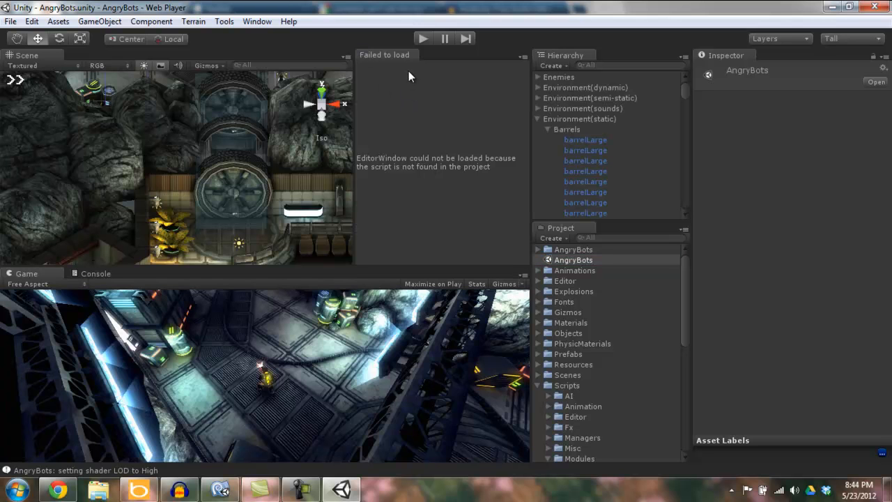
Close the editor window that failed to load, then open SUPER Search and dock it between the Scene view and the Hierarchy
right_click(390, 59)
left_click(418, 76)
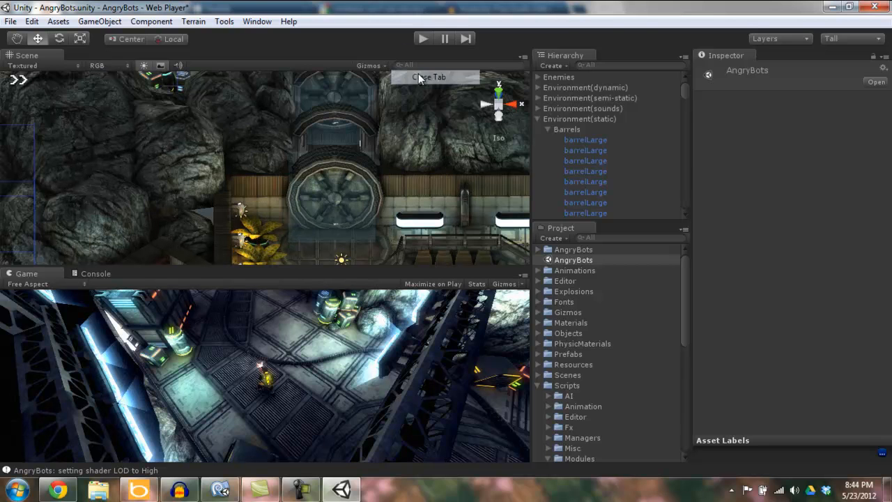
left_click(224, 22)
mouse_move(242, 26)
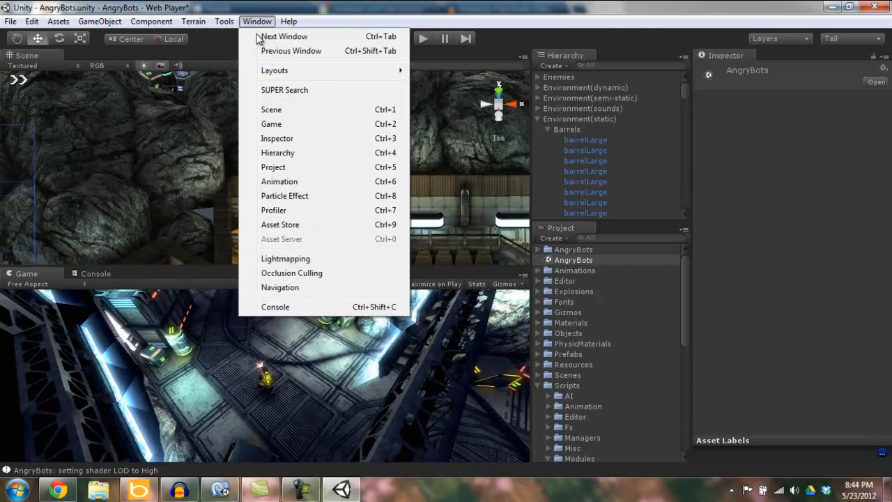
left_click(306, 89)
left_click_drag(42, 14, 521, 112)
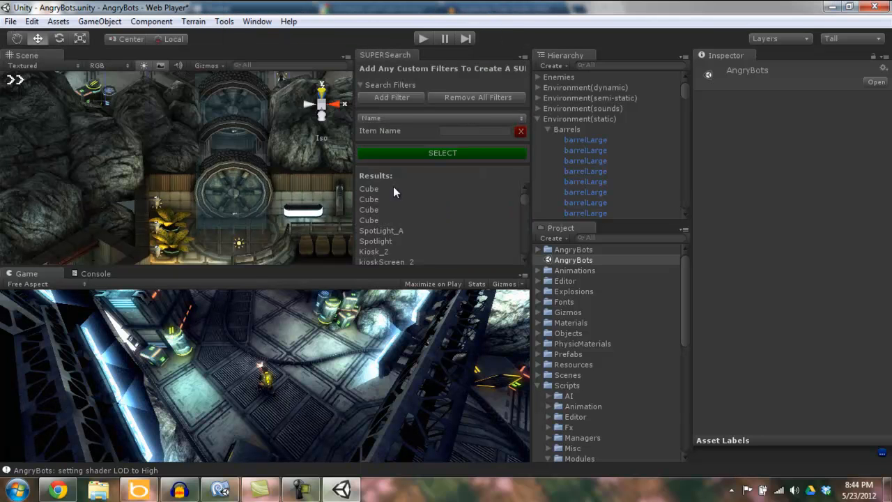
Attach the EnemyArea script from the Modules folder to a vat in the Scene view
scroll(225, 158, "down", 10)
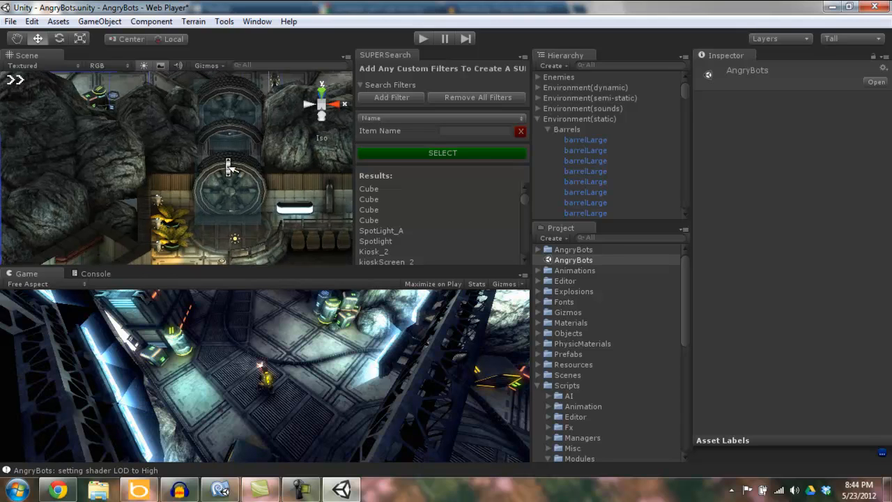
scroll(226, 157, "down", 5)
scroll(226, 259, "down", 10)
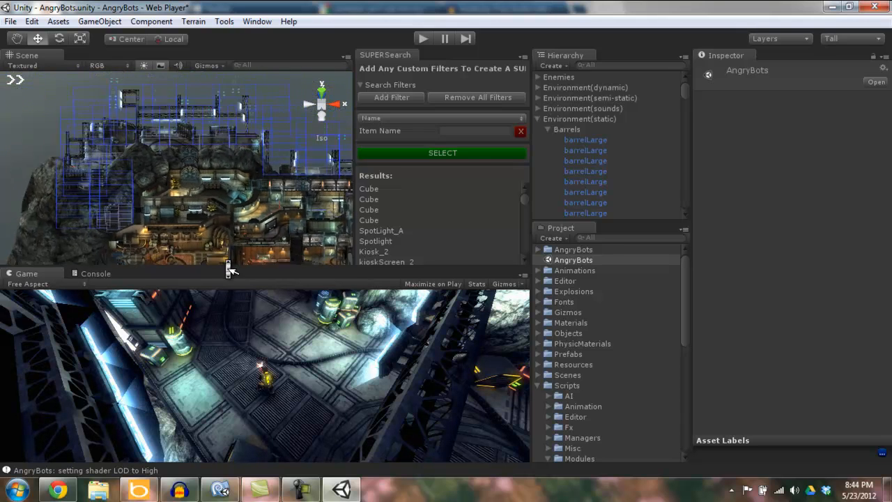
left_click_drag(169, 126, 201, 139, "alt")
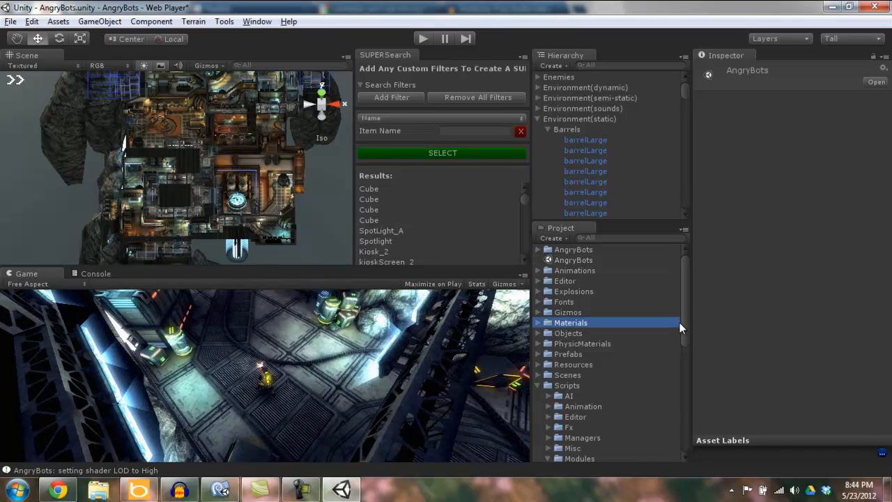
left_click_drag(685, 322, 685, 428)
left_click_drag(687, 382, 680, 352)
left_click(610, 287)
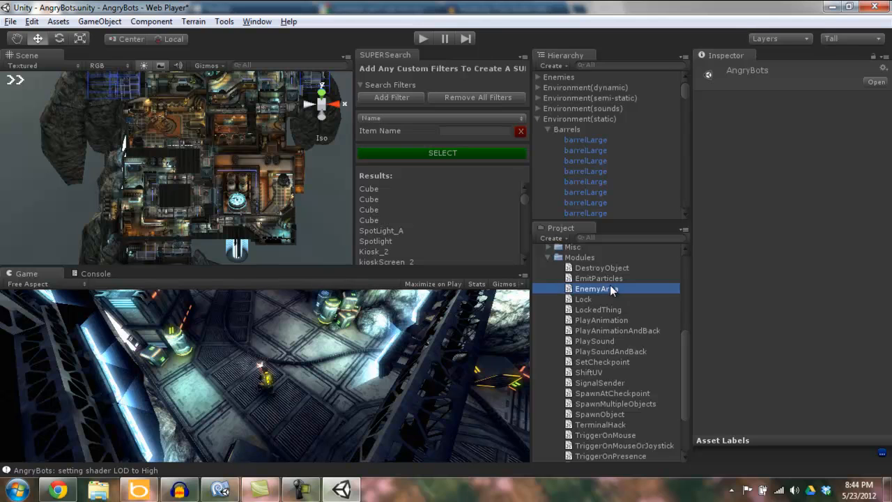
left_click_drag(610, 286, 232, 175)
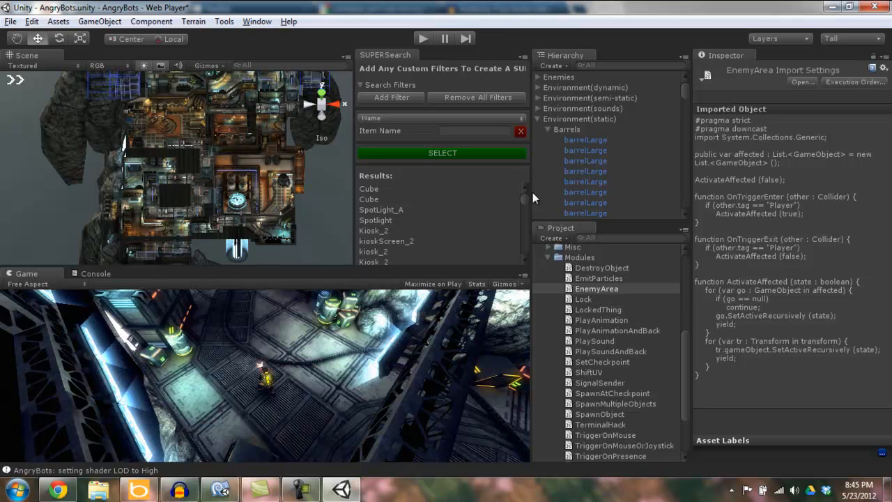
Change the search filter to Component with the name "Enemya" and select the vat carrying the EnemyArea script in the scene
left_click(446, 119)
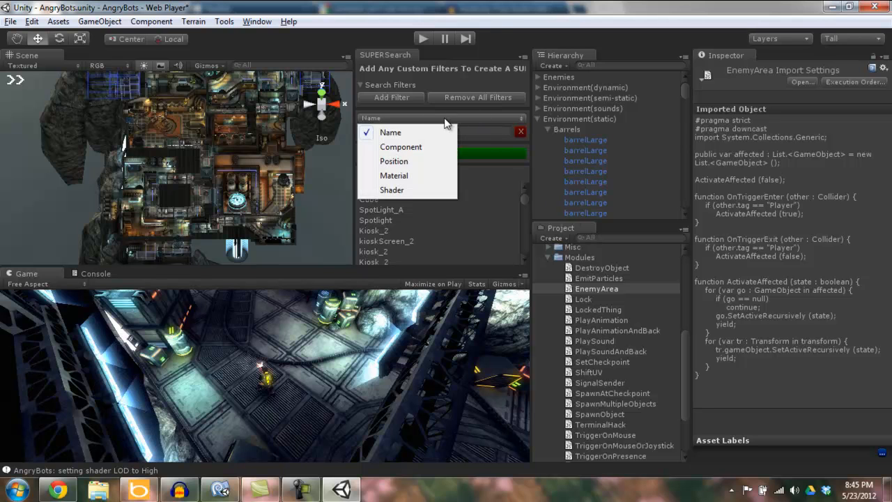
left_click(427, 144)
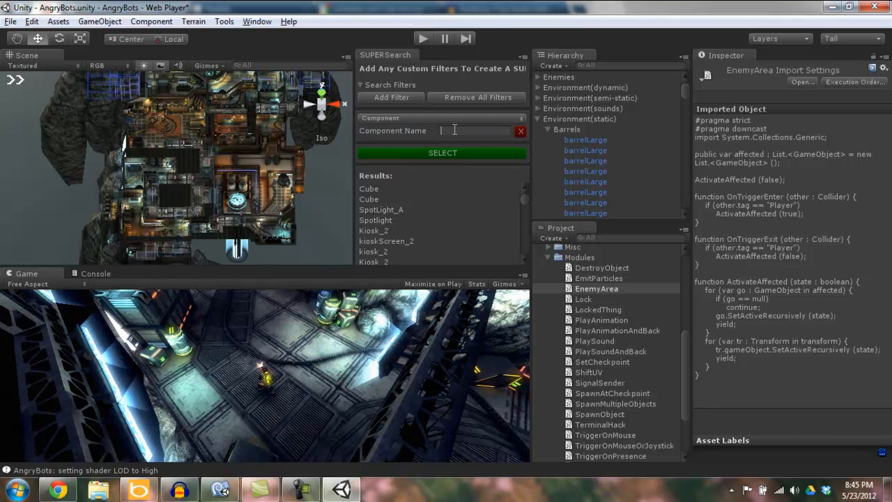
type("EnemyA")
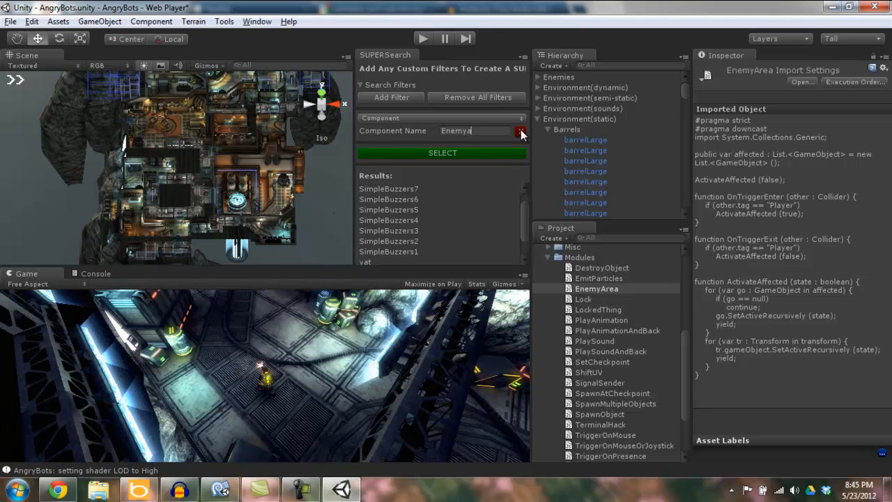
left_click(232, 180)
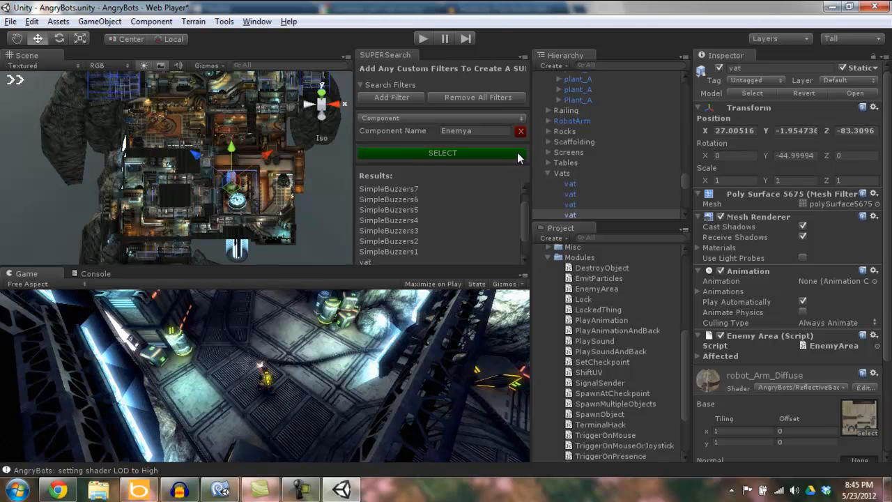
Select the neighbouring vat as reference and change the filter to Position with X 32, Y -2, Z -88 and radius 10
left_click(246, 189)
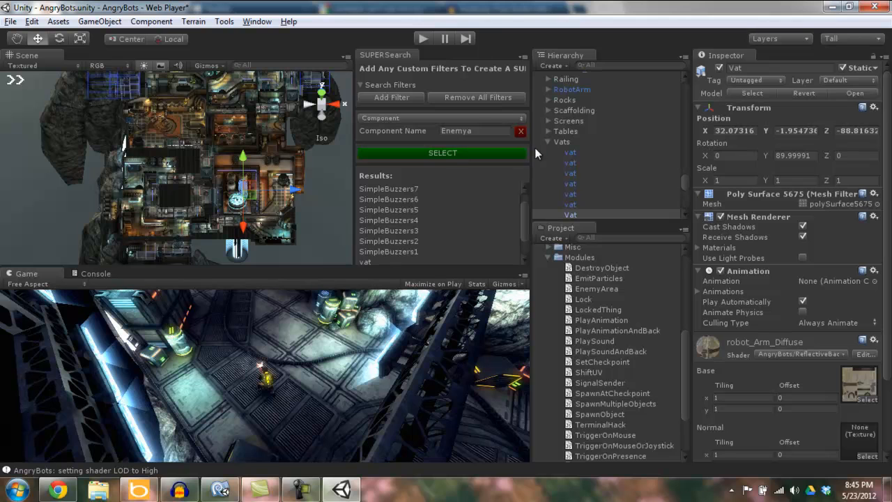
left_click(441, 120)
left_click(424, 161)
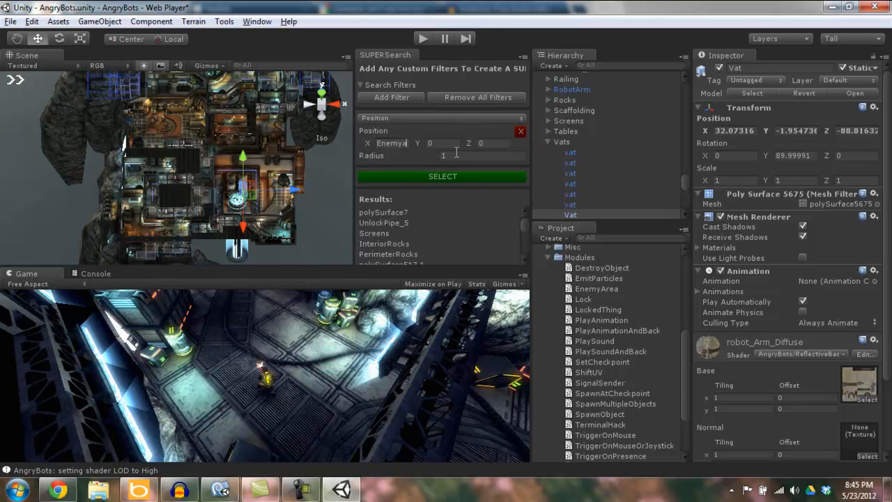
key("BackSpace")
key("BackSpace")
key("BackSpace")
type("32")
key("Tab")
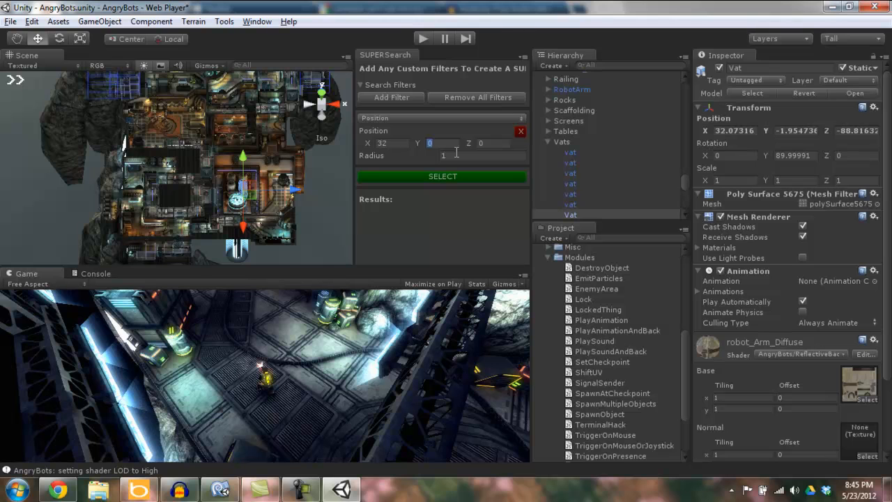
type("-2")
key("Tab")
type("-88")
key("Tab")
type("10")
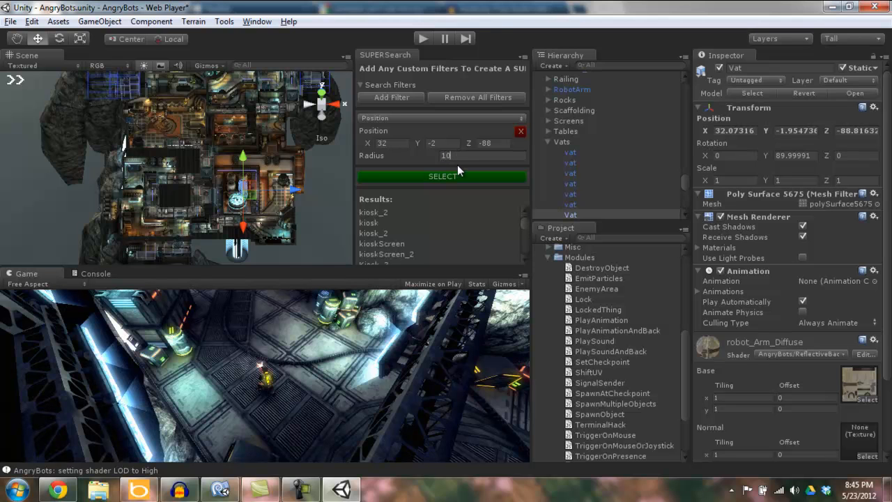
Add a second filter of type Component with the name "EnemyA", then collapse and re-expand the search filters
left_click(408, 99)
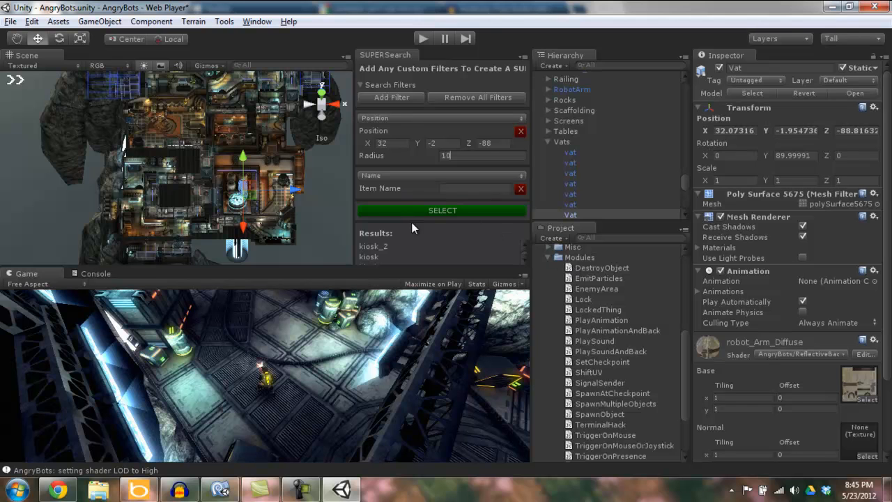
left_click(435, 175)
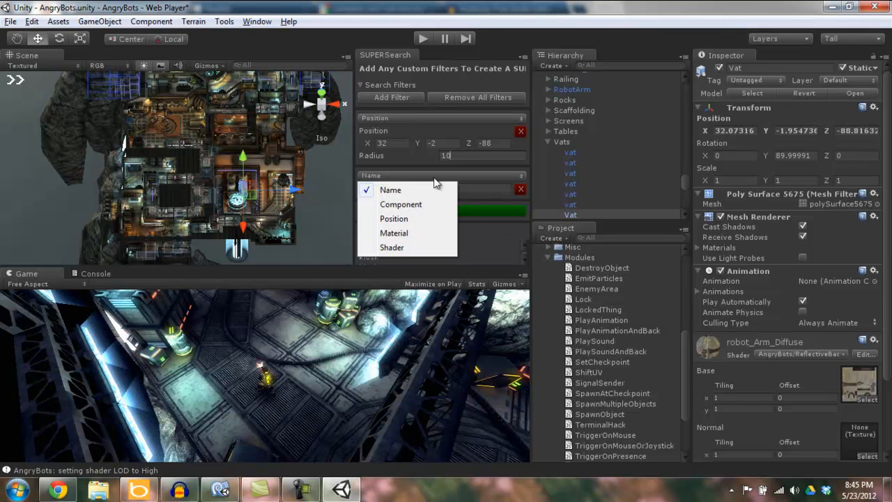
left_click(413, 207)
left_click(456, 190)
type("EnemyA")
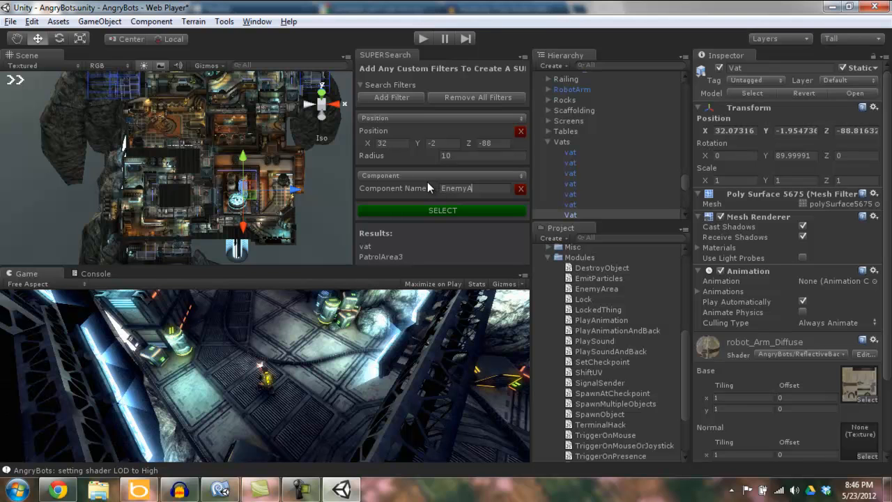
left_click(359, 84)
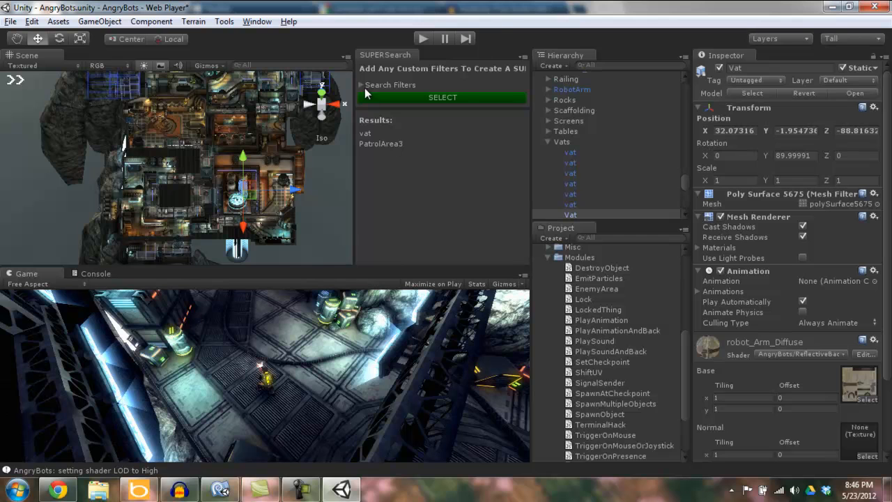
left_click(359, 85)
Set the position filter's radius to 7, select the matching vat, and examine its components
left_click(446, 156)
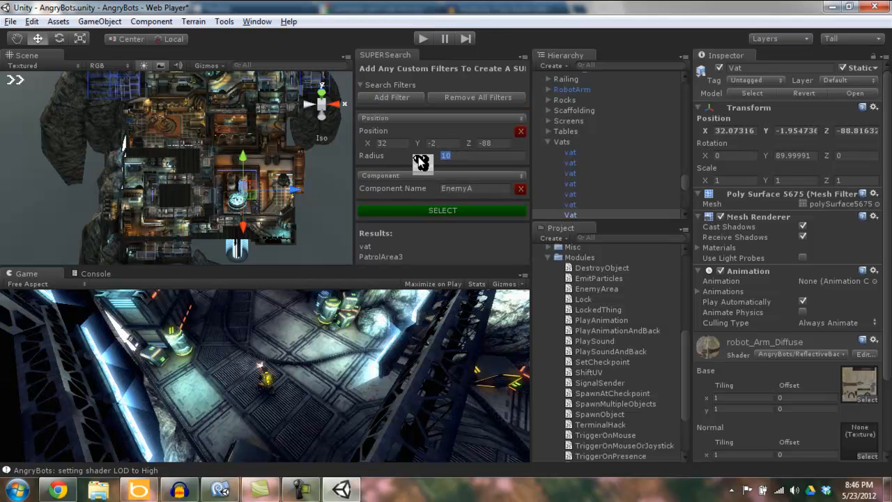
type("5")
key("BackSpace")
type("7")
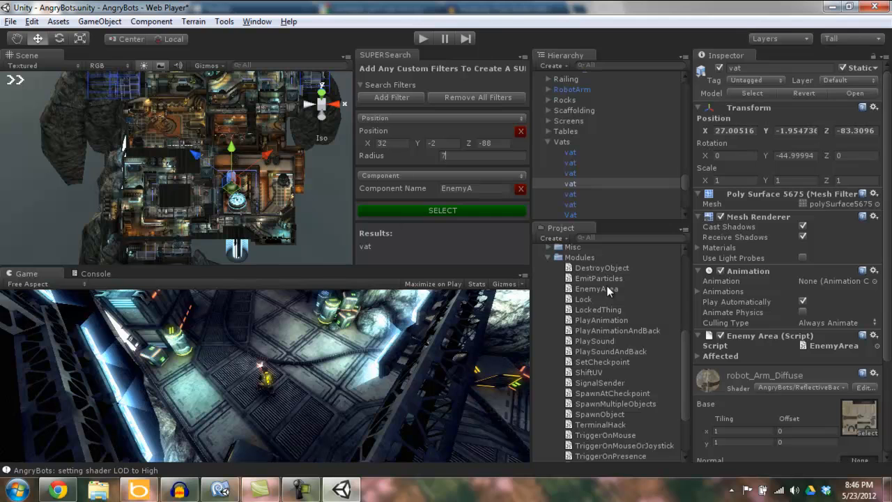
scroll(890, 298, "down", 3)
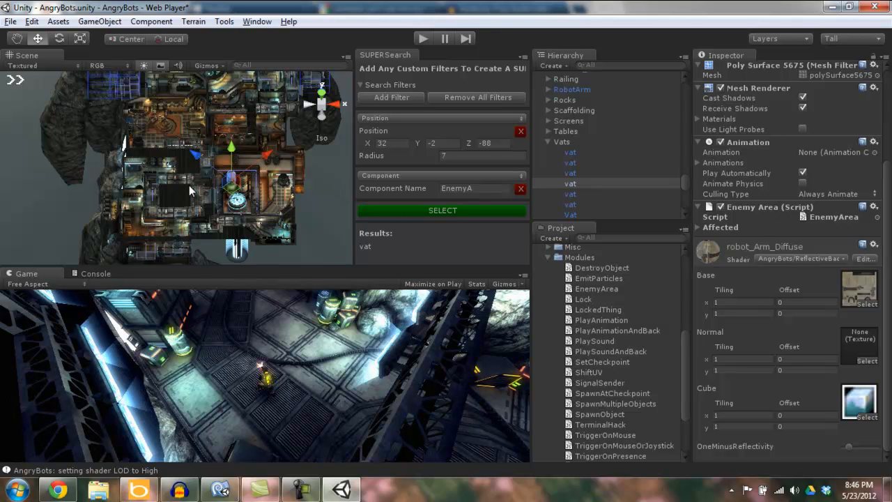
Collapse the Modules and Scripts folders in the project, then expand Shaders and its Fx subfolder to view the available shaders
left_click_drag(686, 363, 678, 318)
left_click(549, 375)
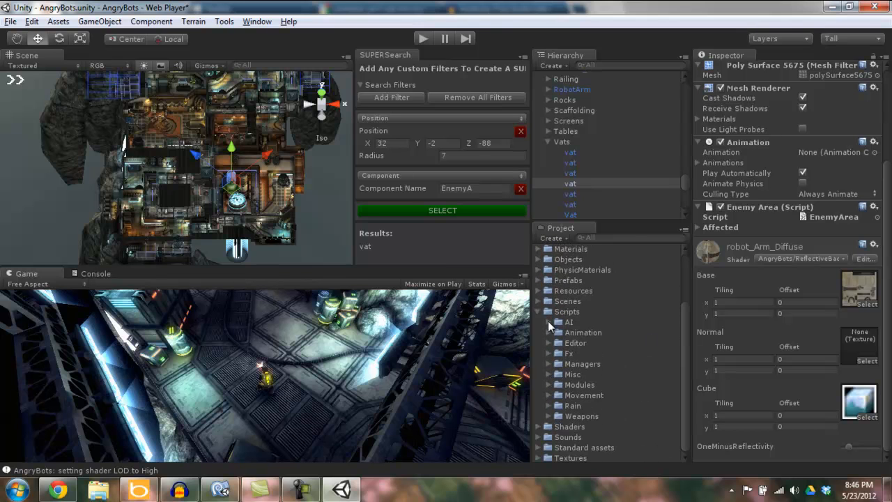
left_click(538, 312)
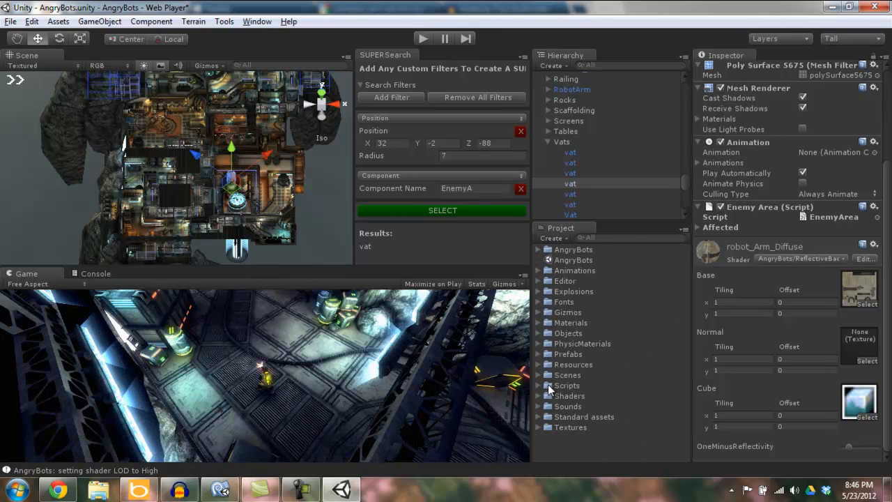
left_click(538, 395)
left_click_drag(685, 340, 688, 412)
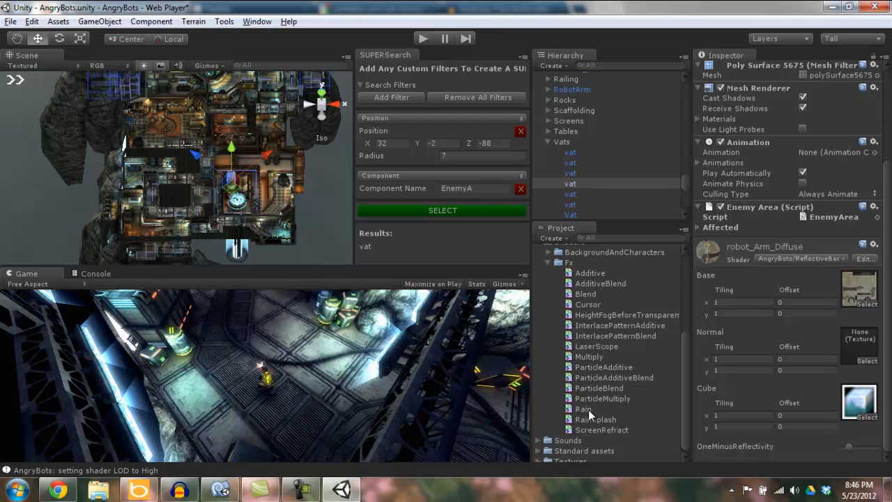
Remove the component filter, change the remaining position filter to Shader with the name "Rain", and look through the results
left_click(521, 190)
left_click(440, 121)
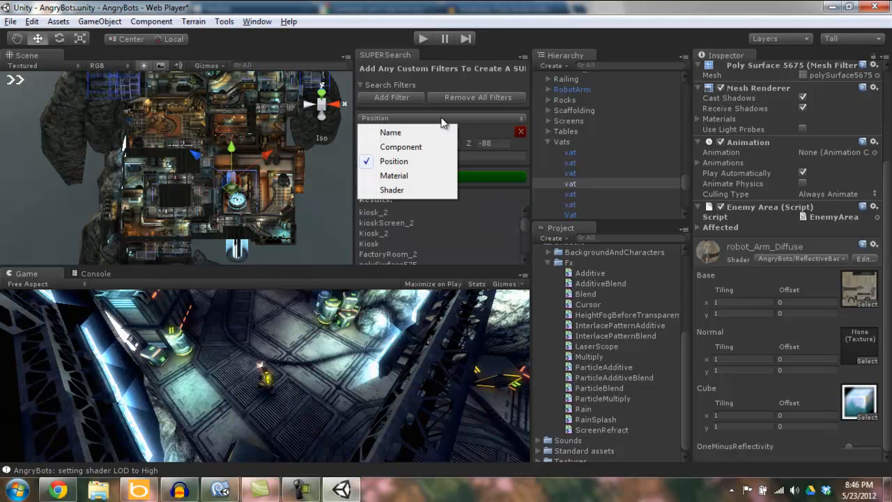
left_click(405, 194)
type("Enemya")
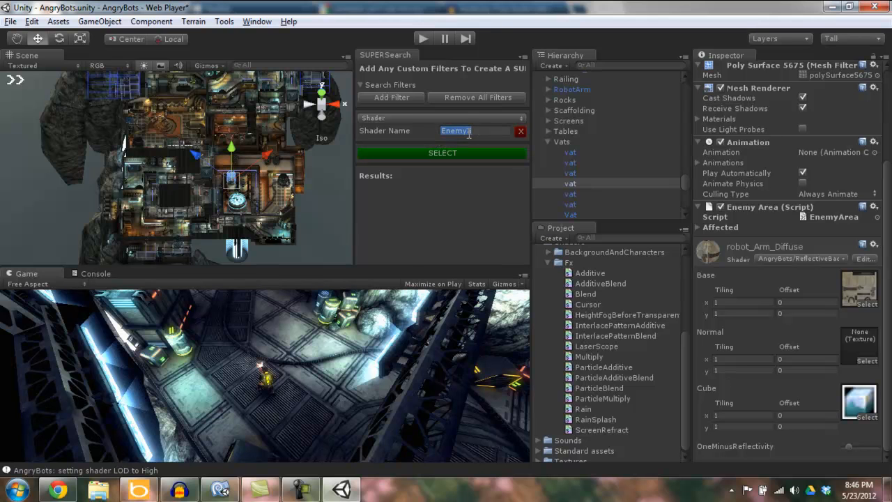
type("Rain")
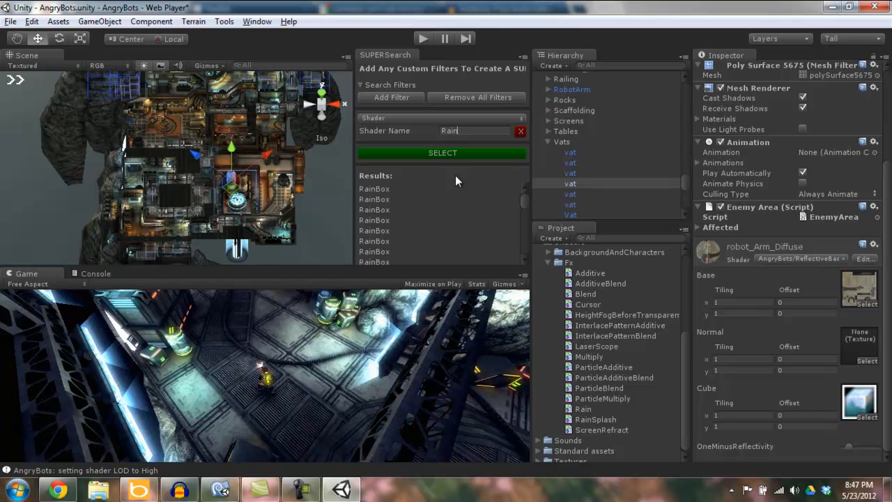
left_click_drag(523, 196, 516, 177)
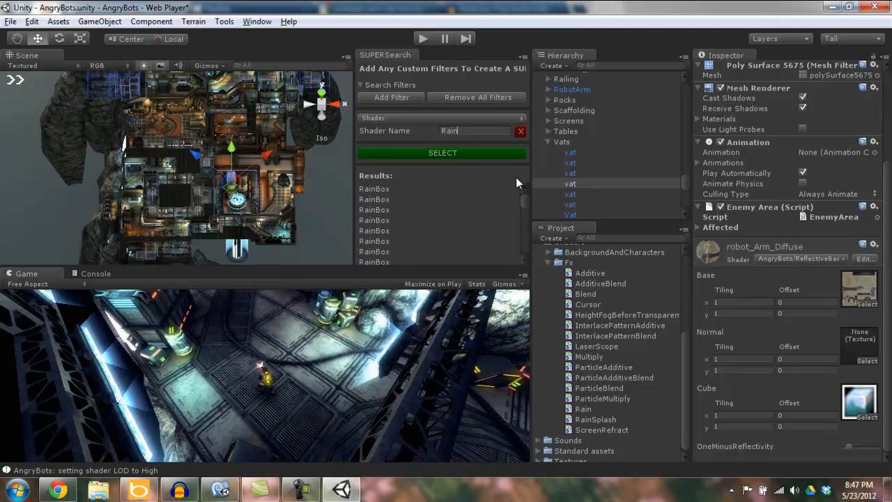